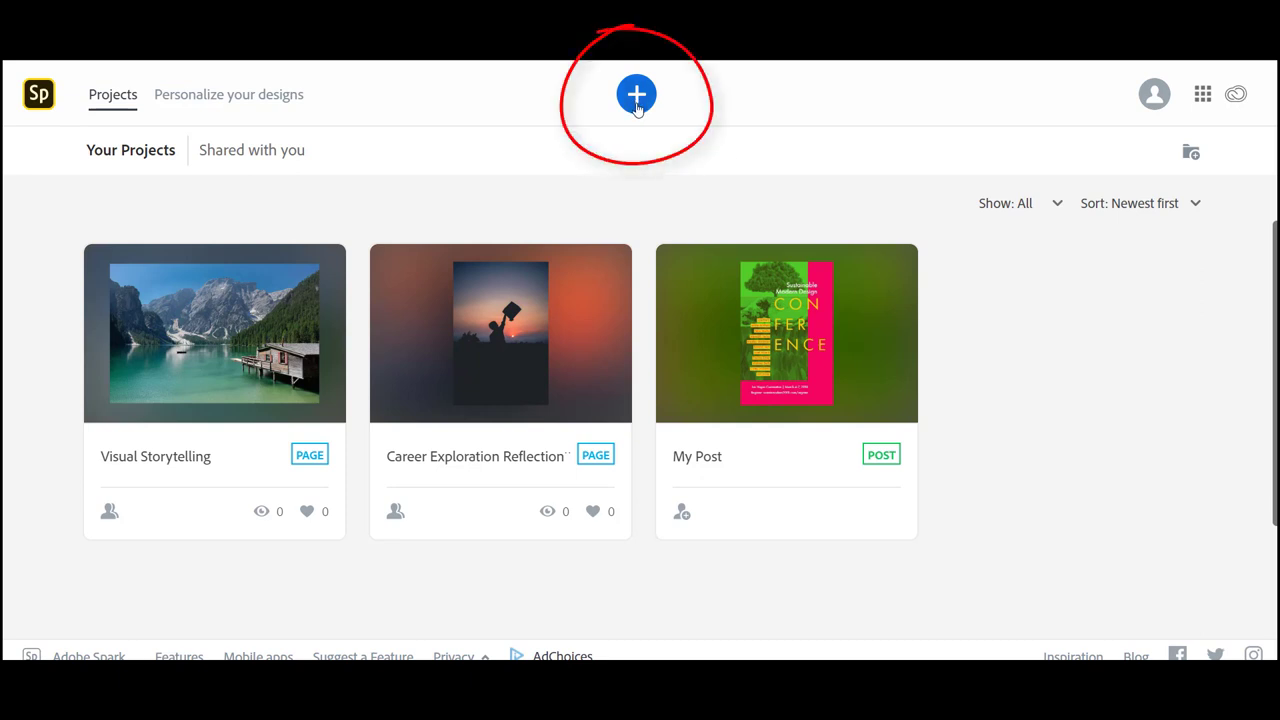
Create a new blank video from scratch titled 'Why is our seagrass important?'.
{"action": "left_click", "coordinate": [636, 95]}
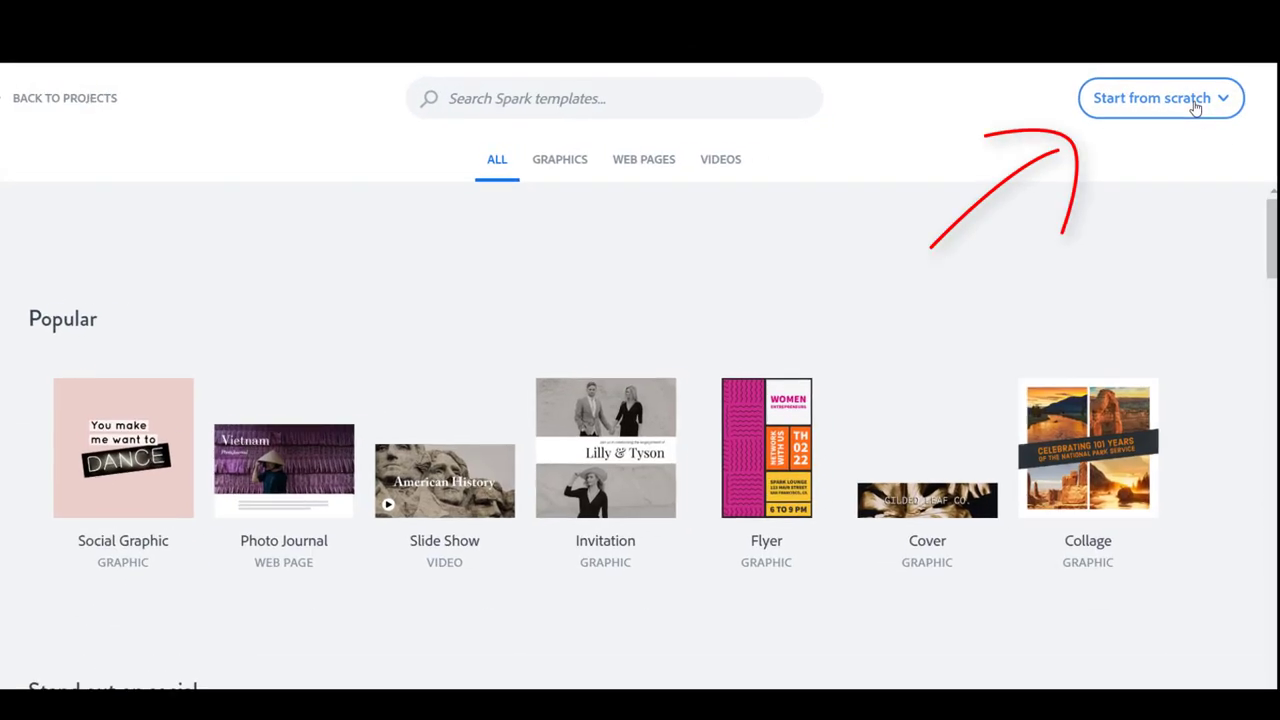
{"action": "left_click", "coordinate": [1198, 96]}
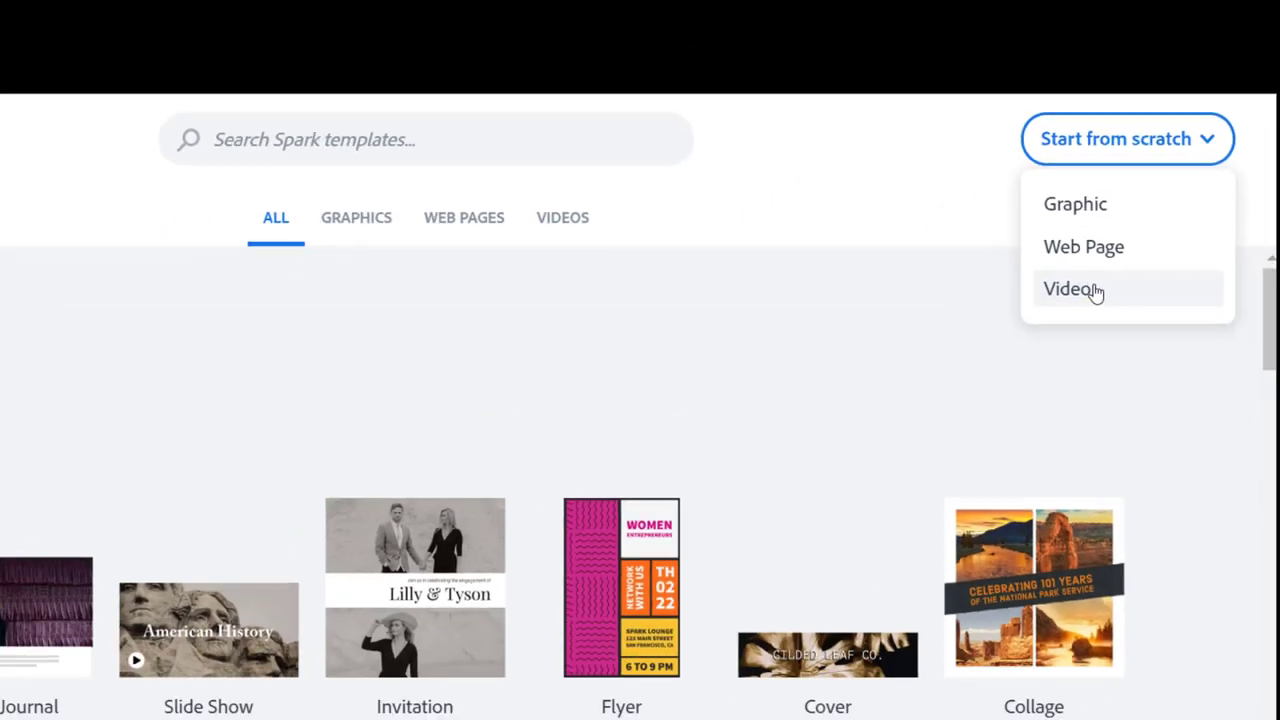
{"action": "left_click", "coordinate": [1010, 372]}
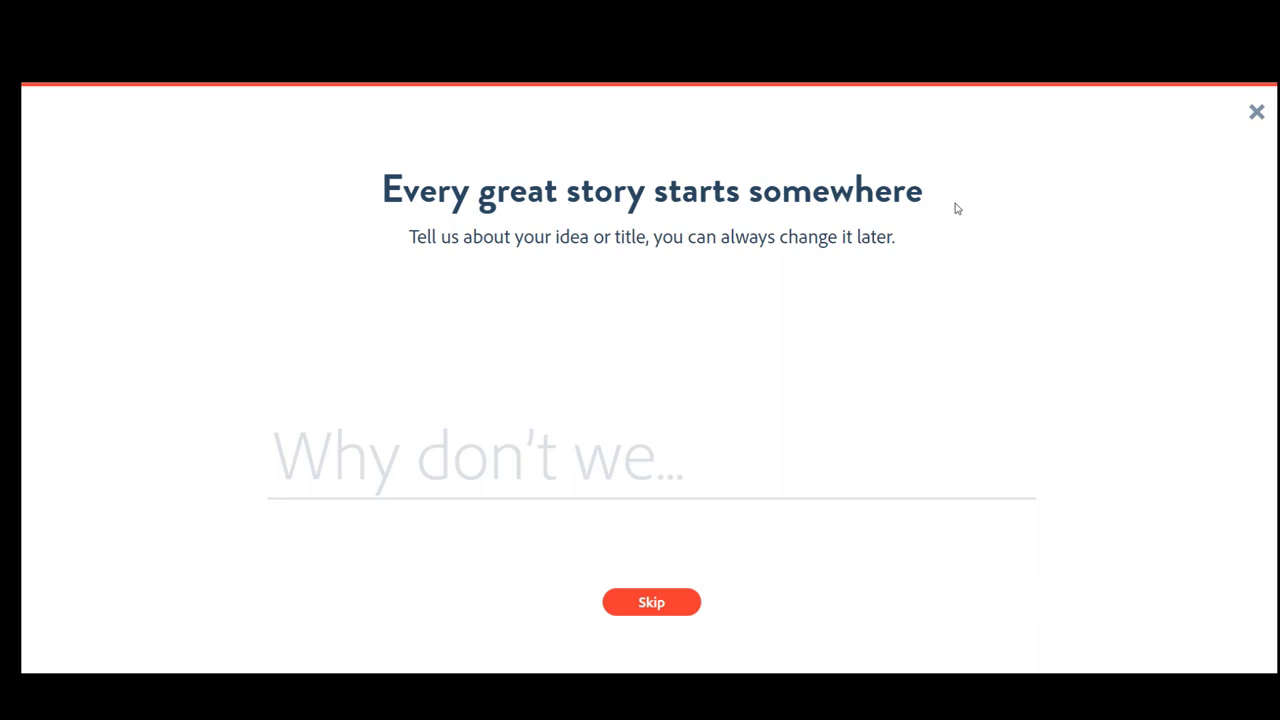
{"action": "type", "text": "Why is our seagrass"}
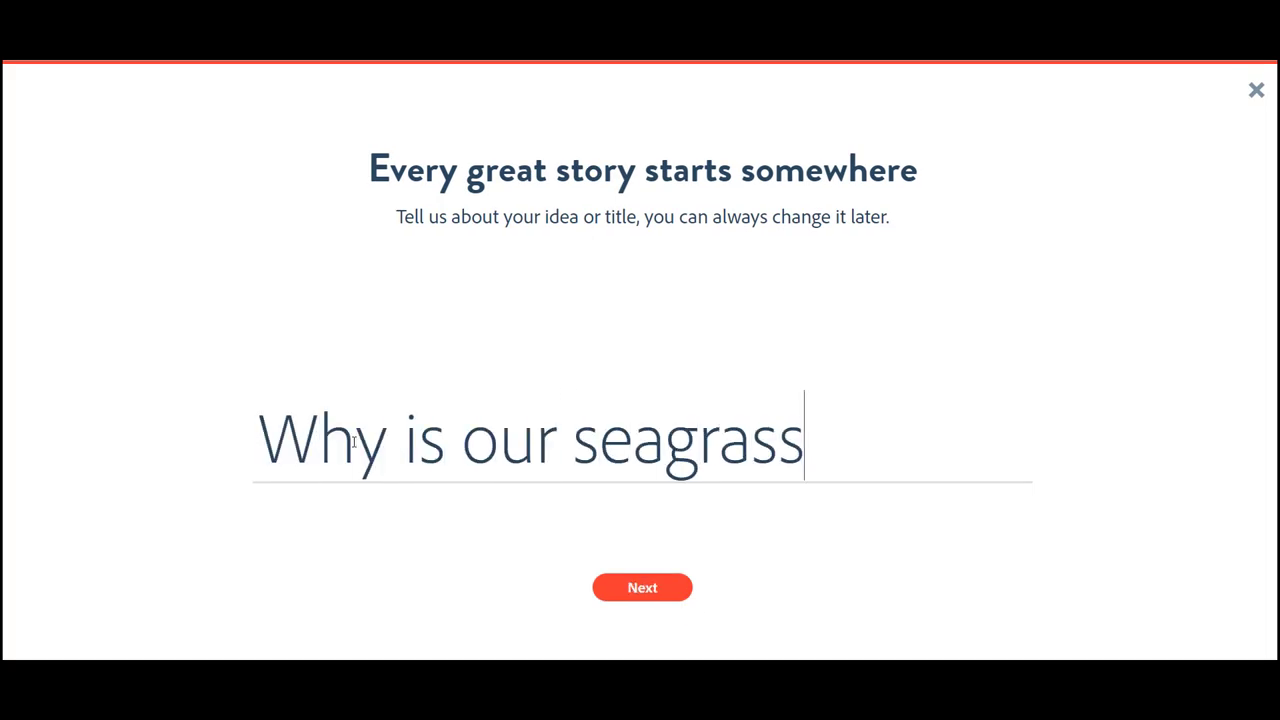
{"action": "type", "text": " important?"}
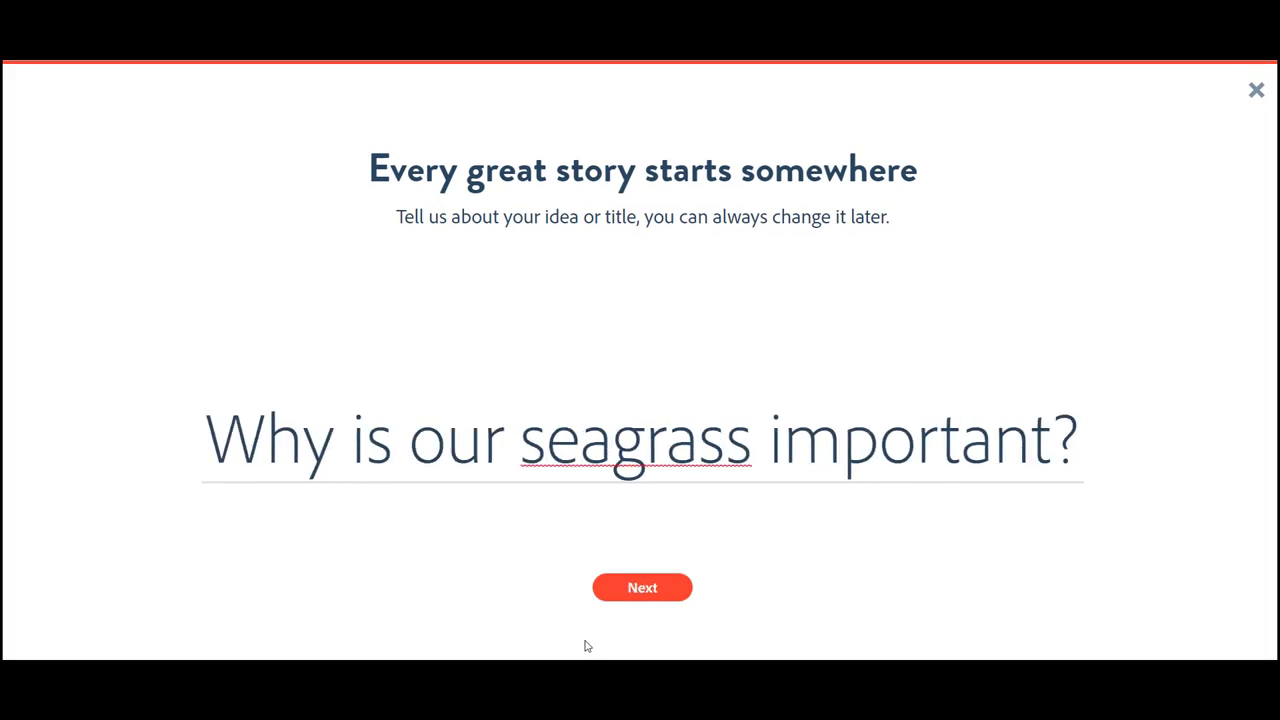
{"action": "left_click", "coordinate": [642, 587]}
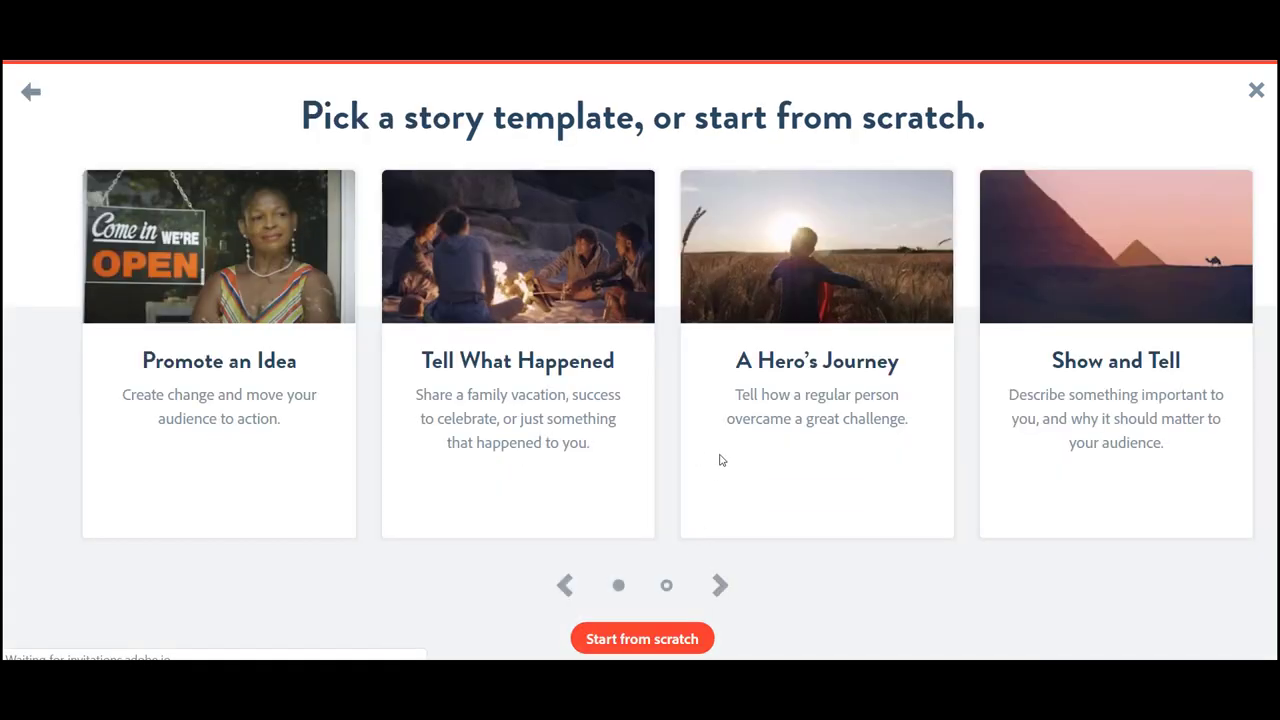
Browse the story templates, then skip them to start a blank video in the editor.
{"action": "scroll", "coordinate": [731, 423], "scroll_direction": "right", "scroll_amount": 3}
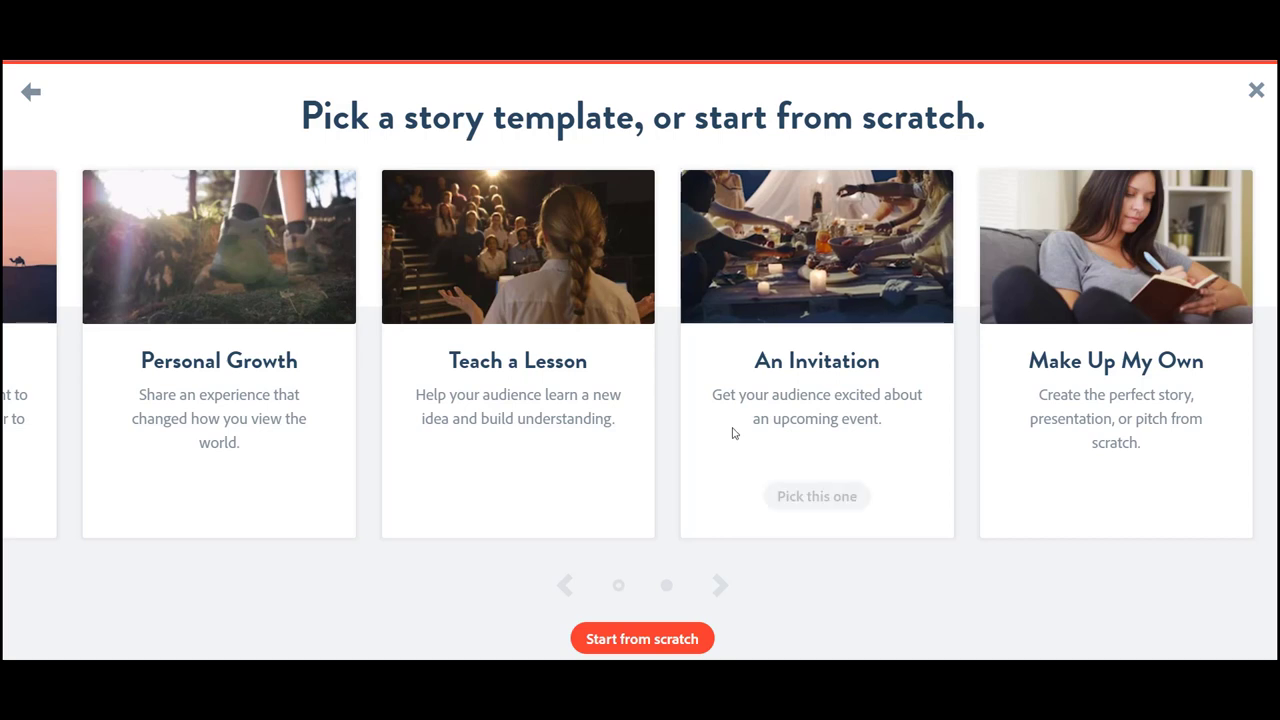
{"action": "mouse_move", "coordinate": [817, 400]}
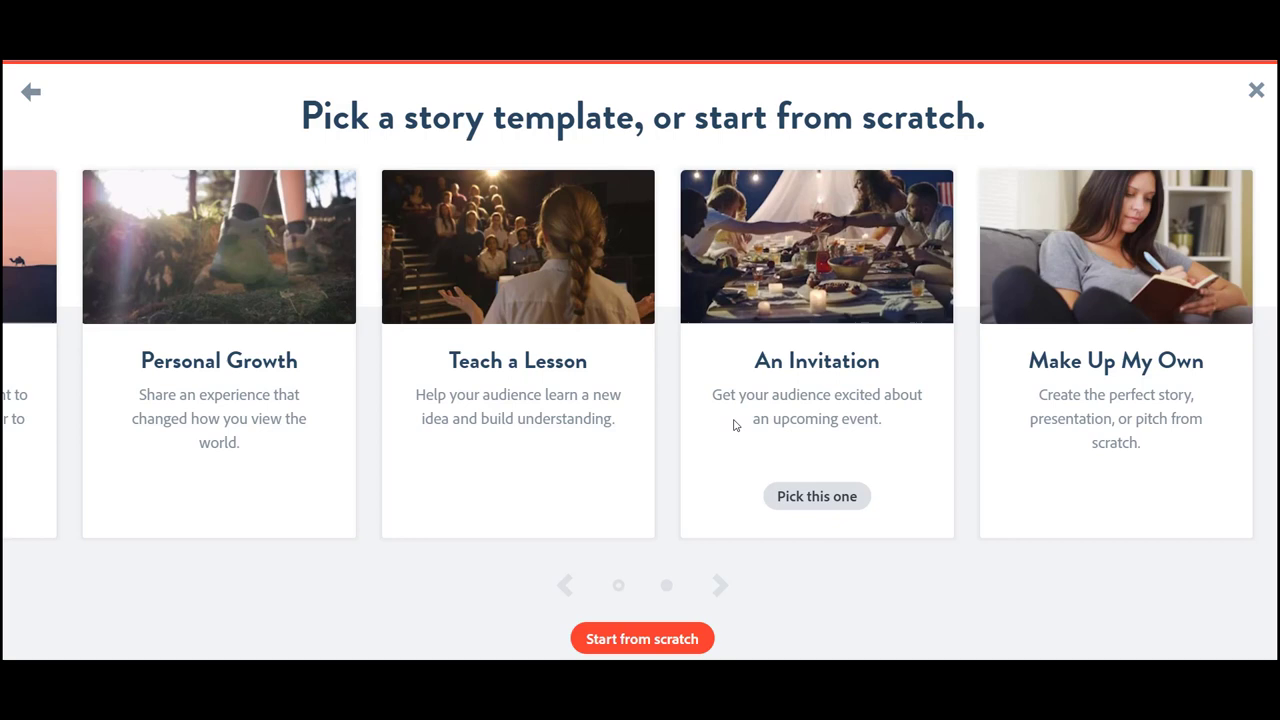
{"action": "left_click", "coordinate": [663, 640]}
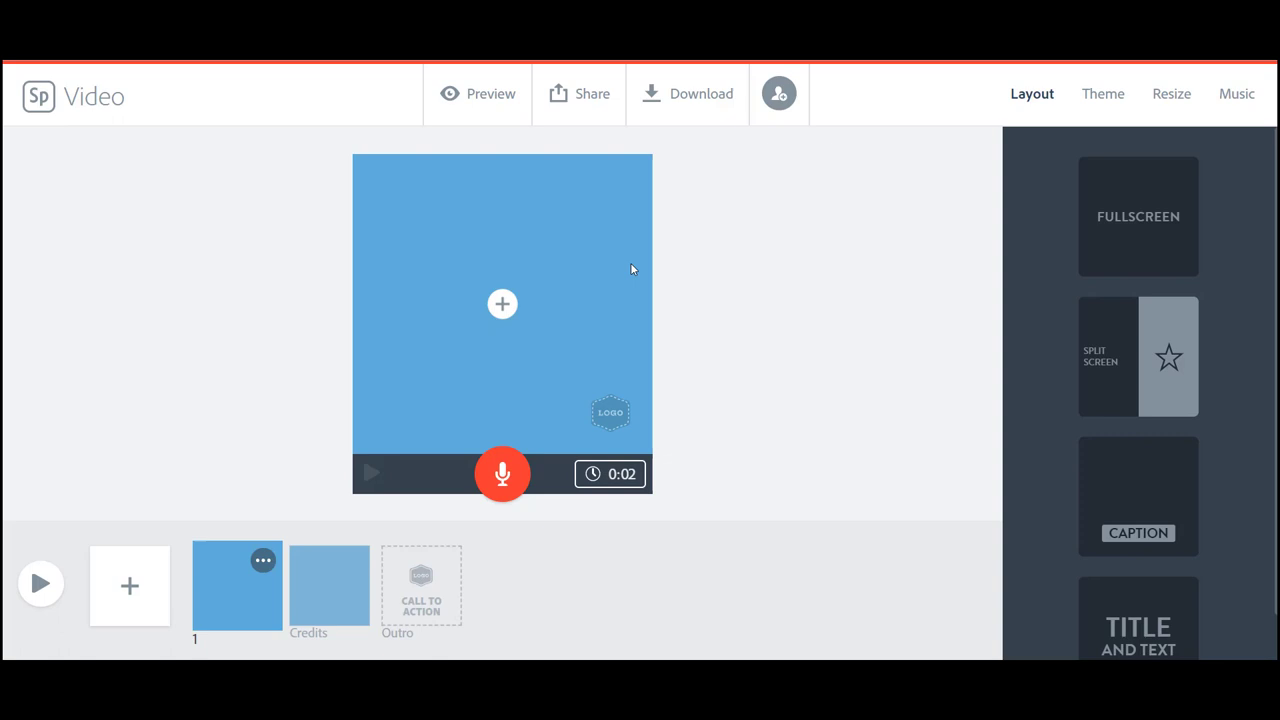
Add a text box on slide 1 reading 'What would happen to our bays without seagrasses?'.
{"action": "left_click", "coordinate": [502, 308]}
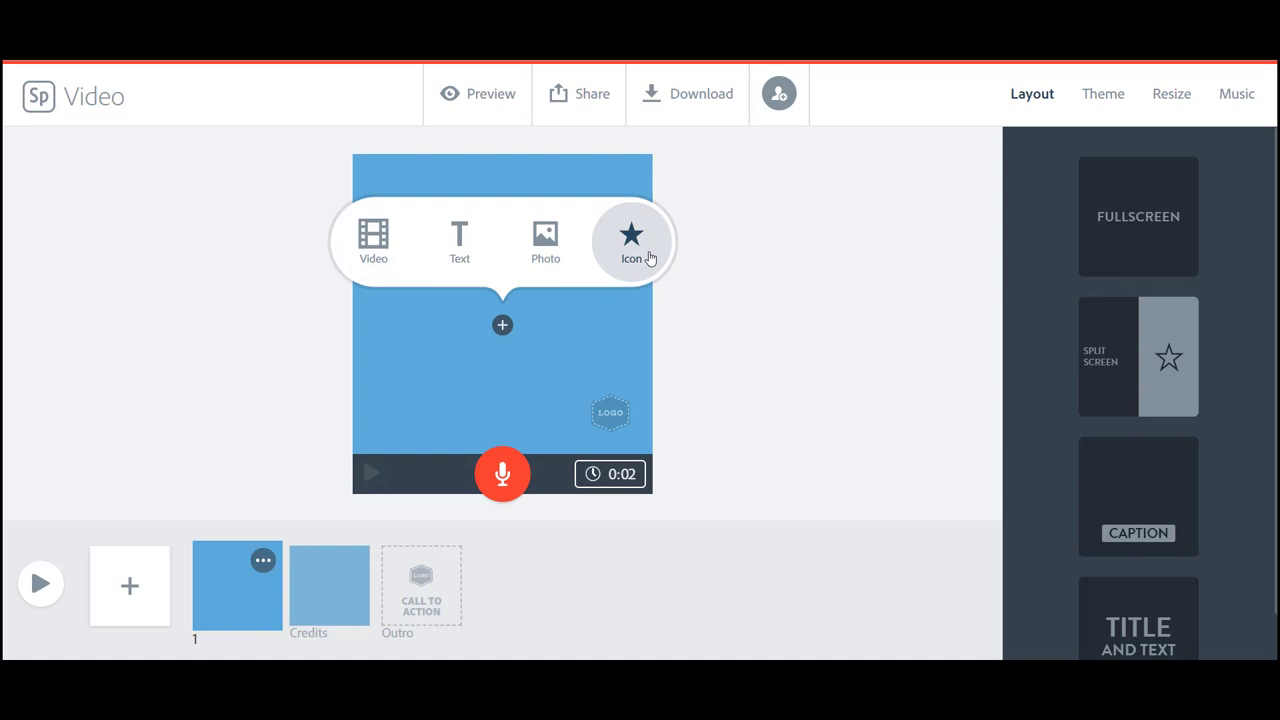
{"action": "left_click", "coordinate": [467, 249]}
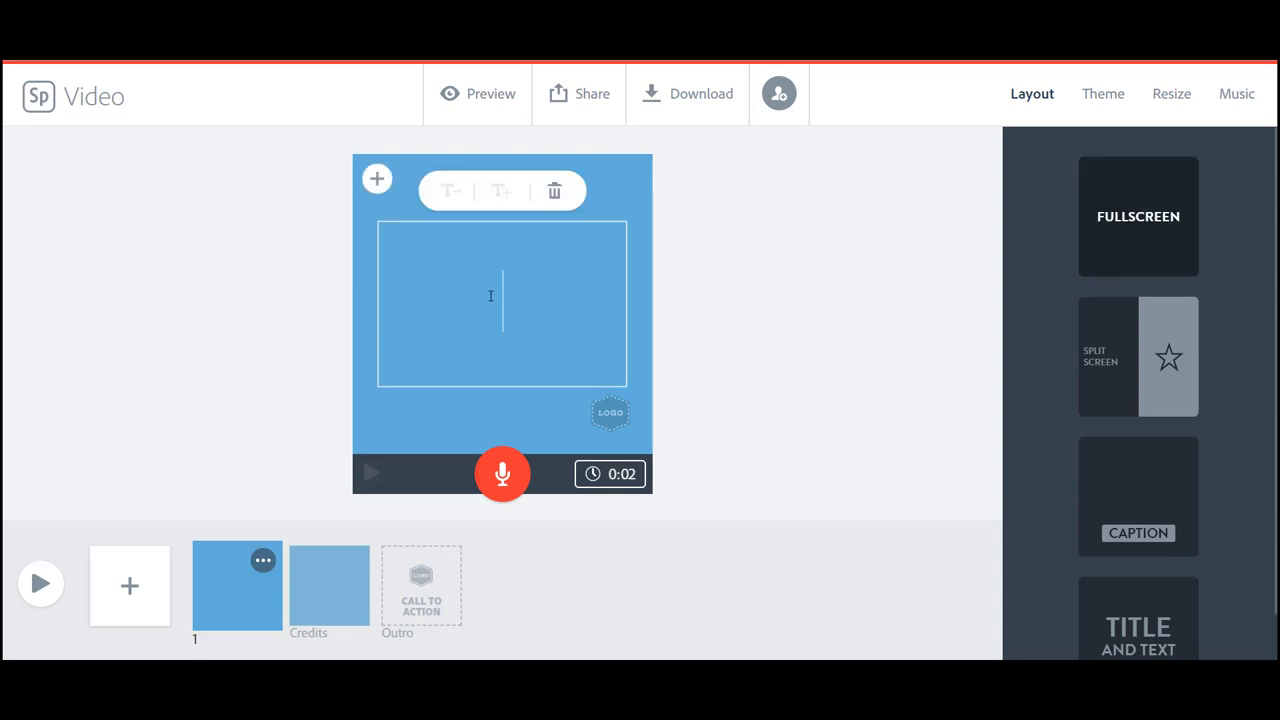
{"action": "type", "text": "What would happen to our bays without seagr"}
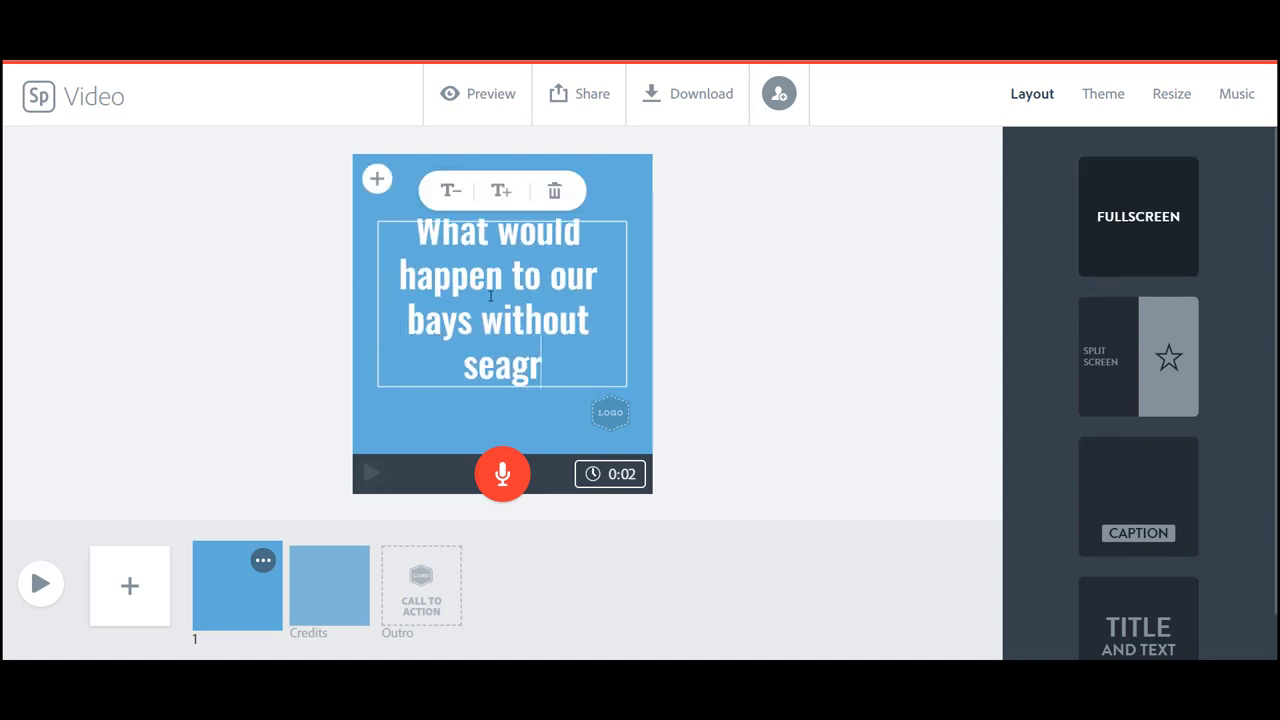
{"action": "type", "text": "asses?"}
{"action": "left_click", "coordinate": [768, 428]}
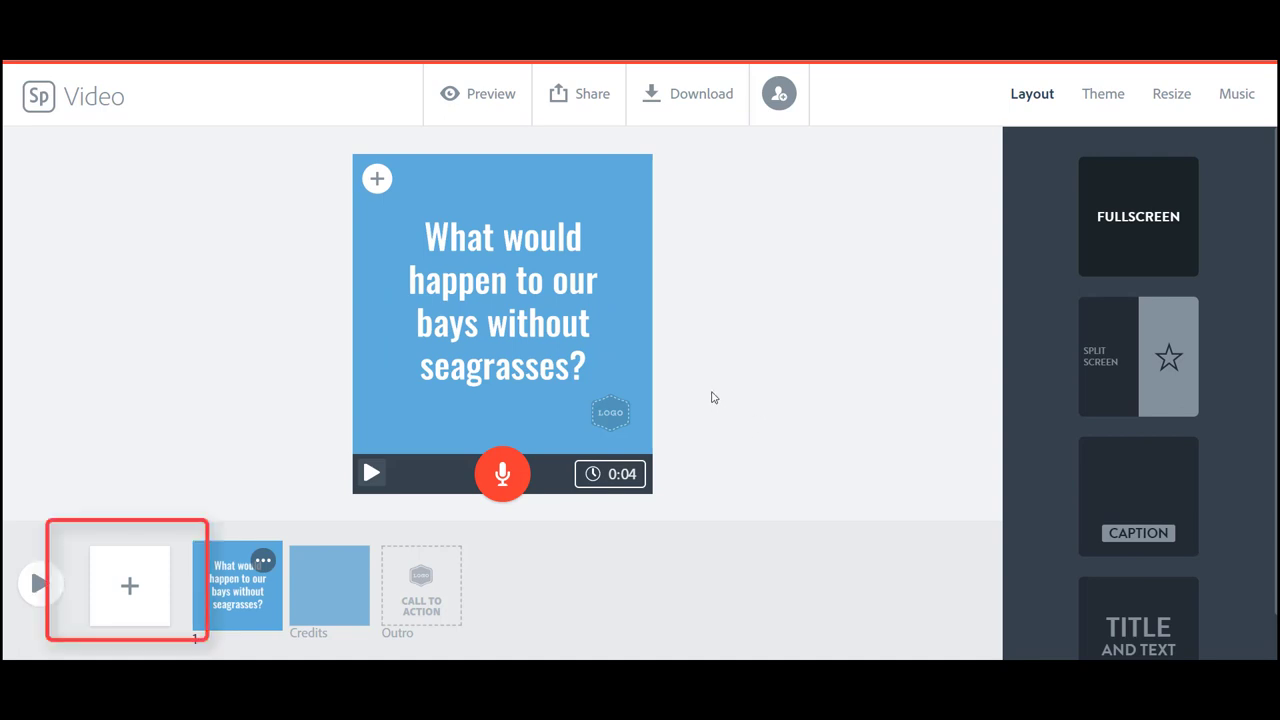
Add slide 2 with a seagrass plant icon found by searching 'seagrass'.
{"action": "left_click", "coordinate": [124, 587]}
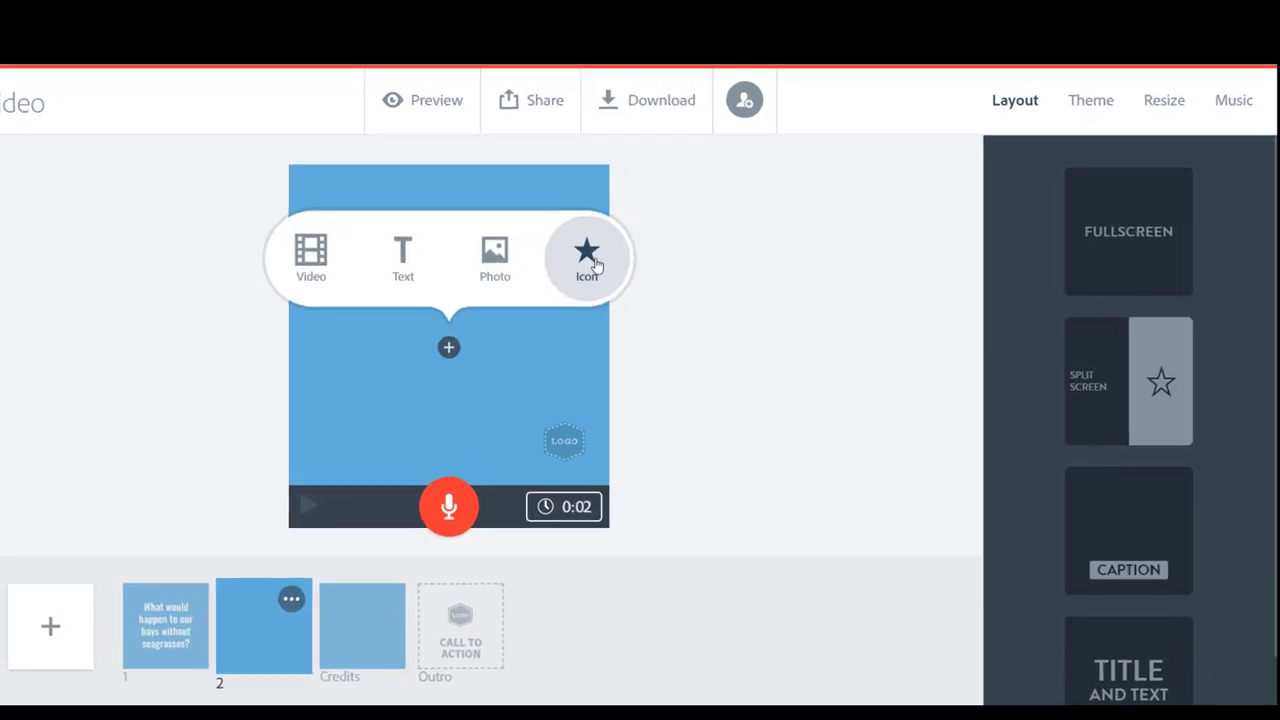
{"action": "left_click", "coordinate": [633, 240]}
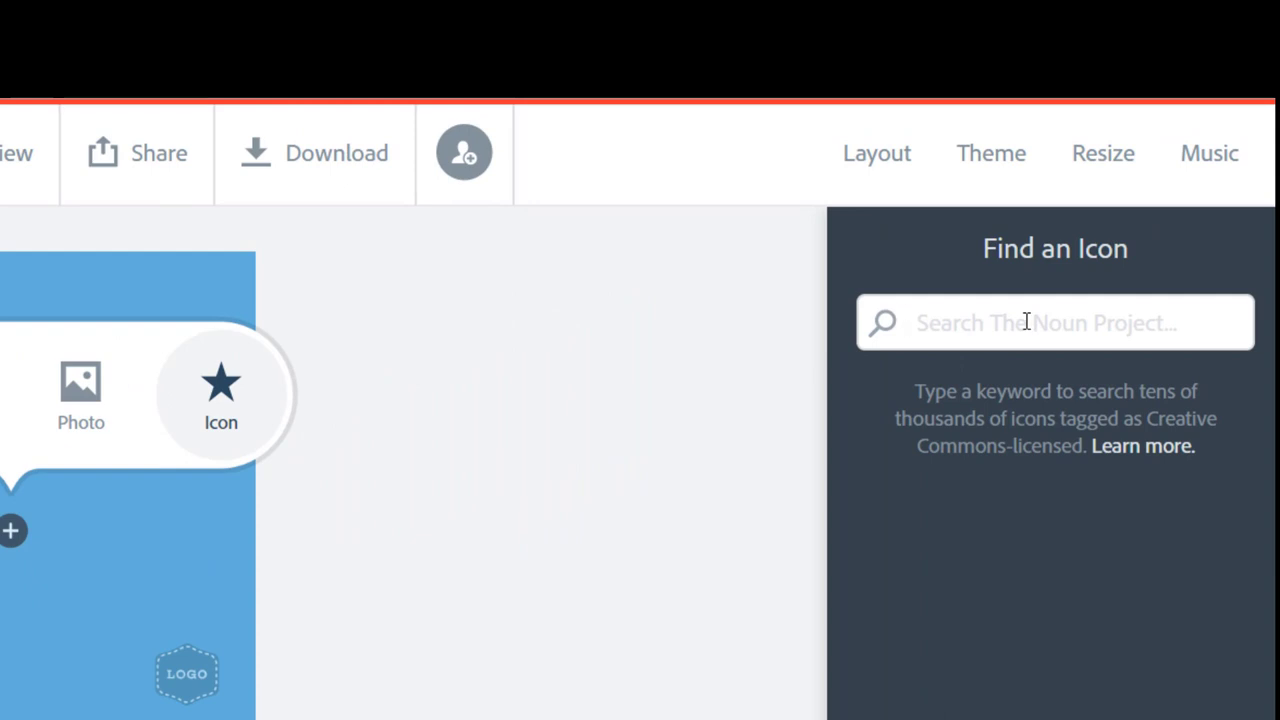
{"action": "type", "text": "seag"}
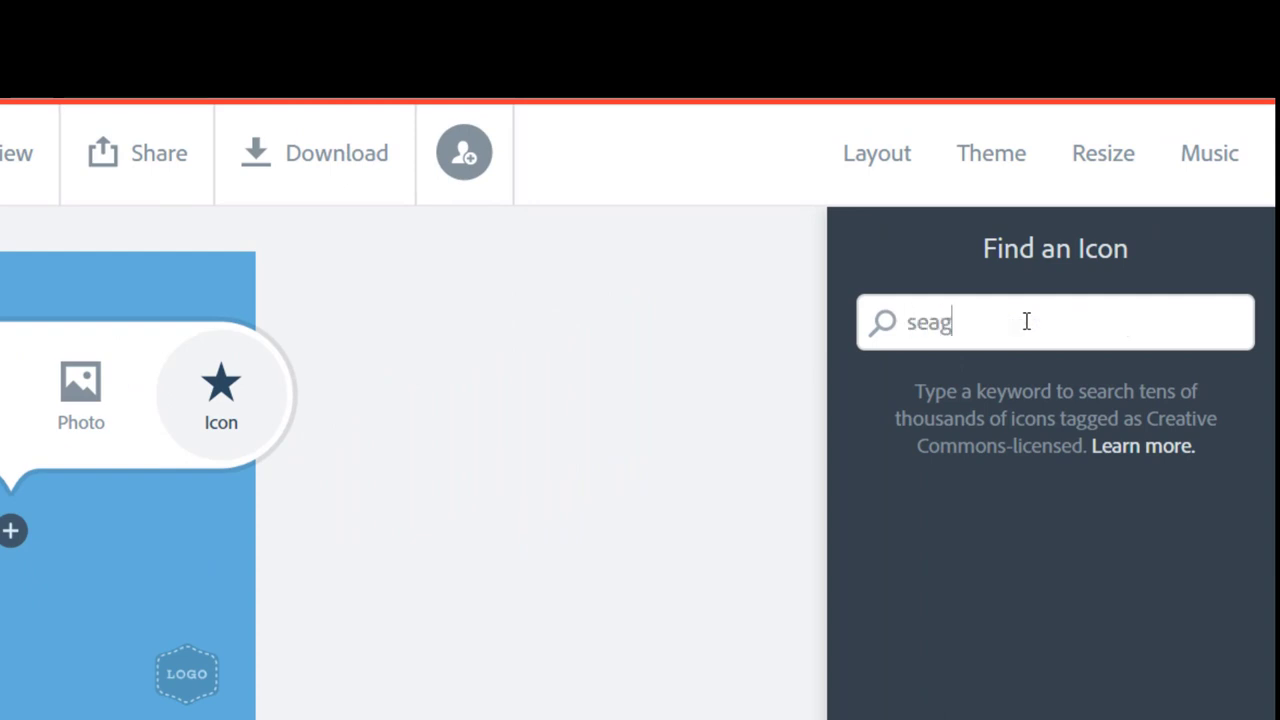
{"action": "type", "text": "rass"}
{"action": "key", "text": "Return"}
{"action": "left_click", "coordinate": [1135, 305]}
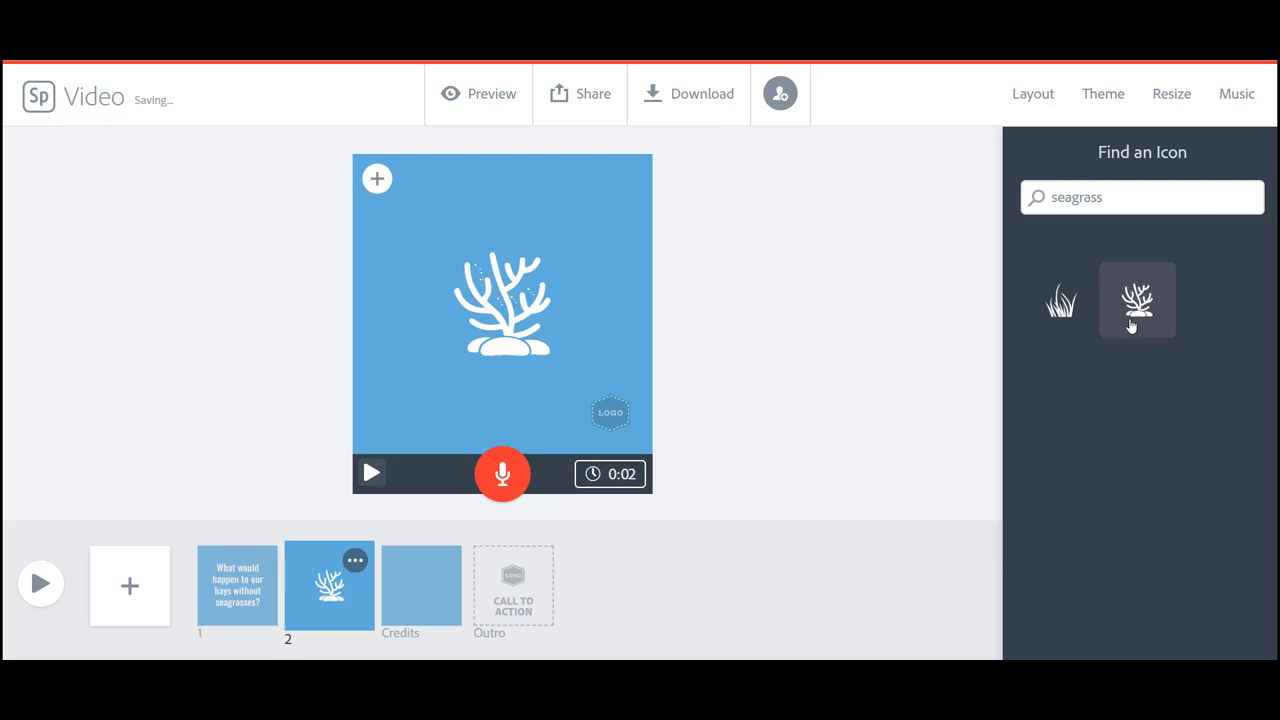
Add slide 3 with a green underwater seagrass photo from the free photo search.
{"action": "left_click", "coordinate": [130, 590]}
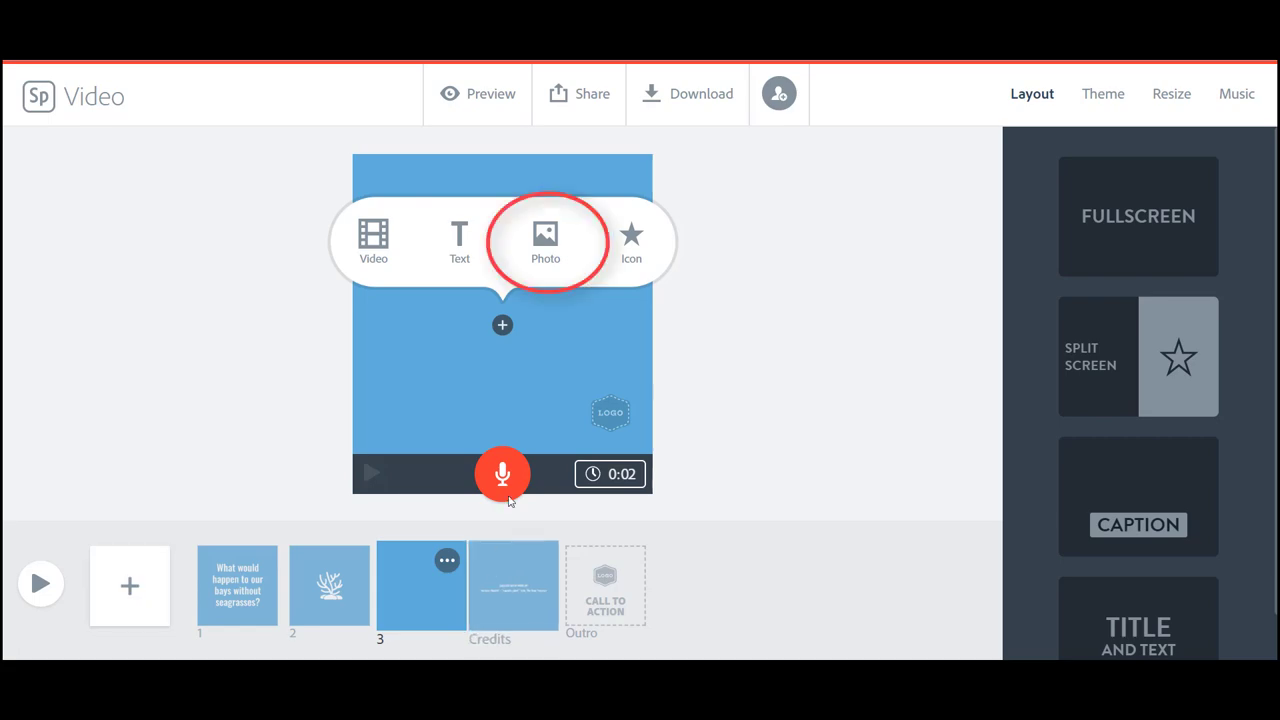
{"action": "left_click", "coordinate": [532, 252]}
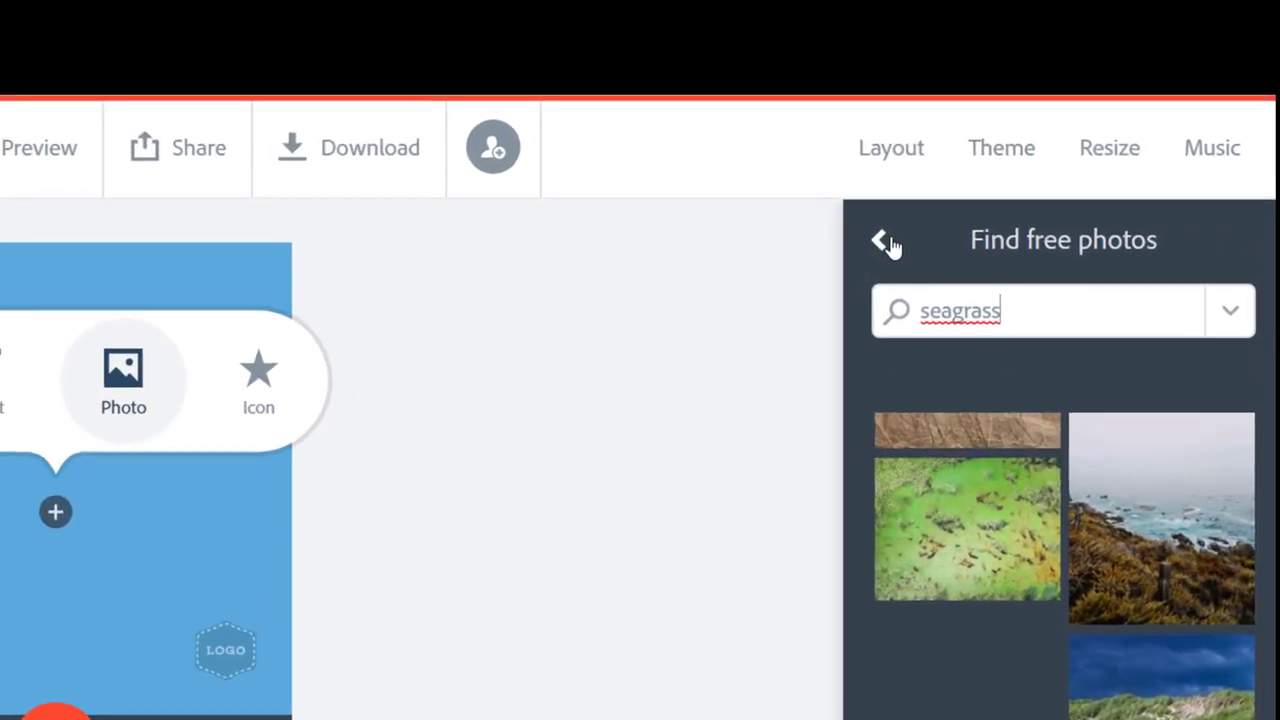
{"action": "left_click", "coordinate": [986, 177]}
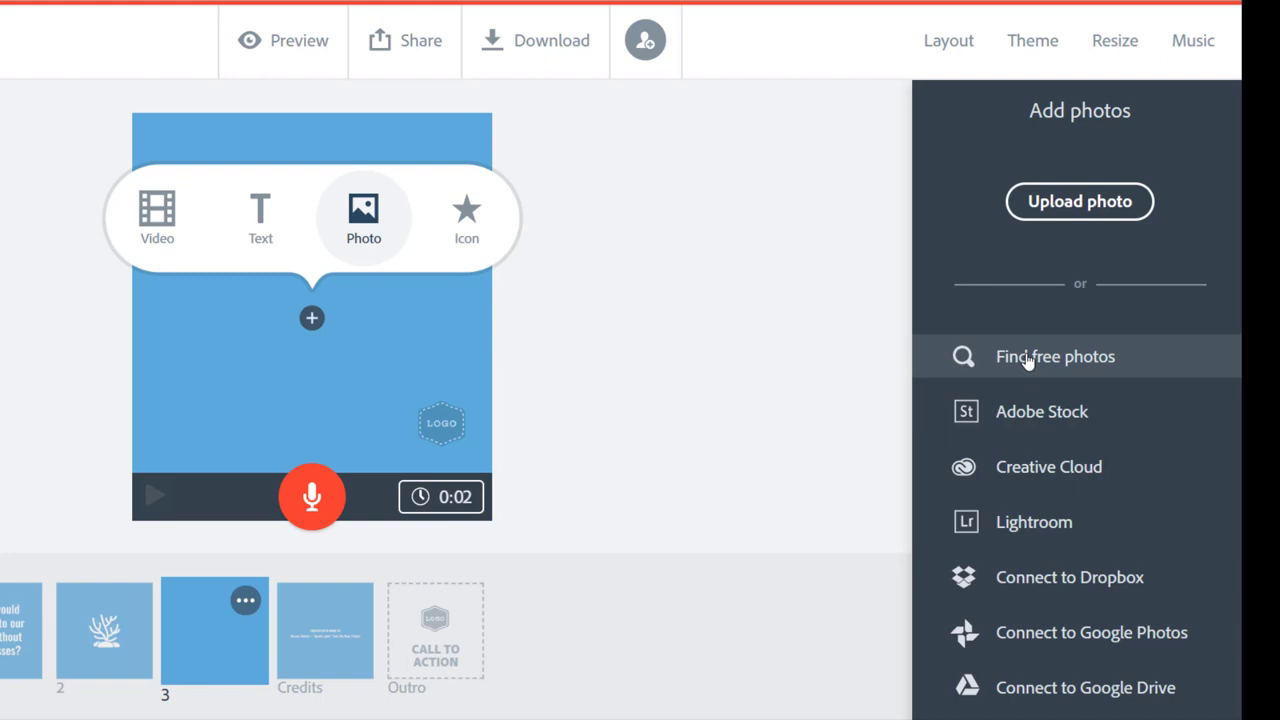
{"action": "left_click", "coordinate": [1028, 358]}
{"action": "type", "text": "seagrass"}
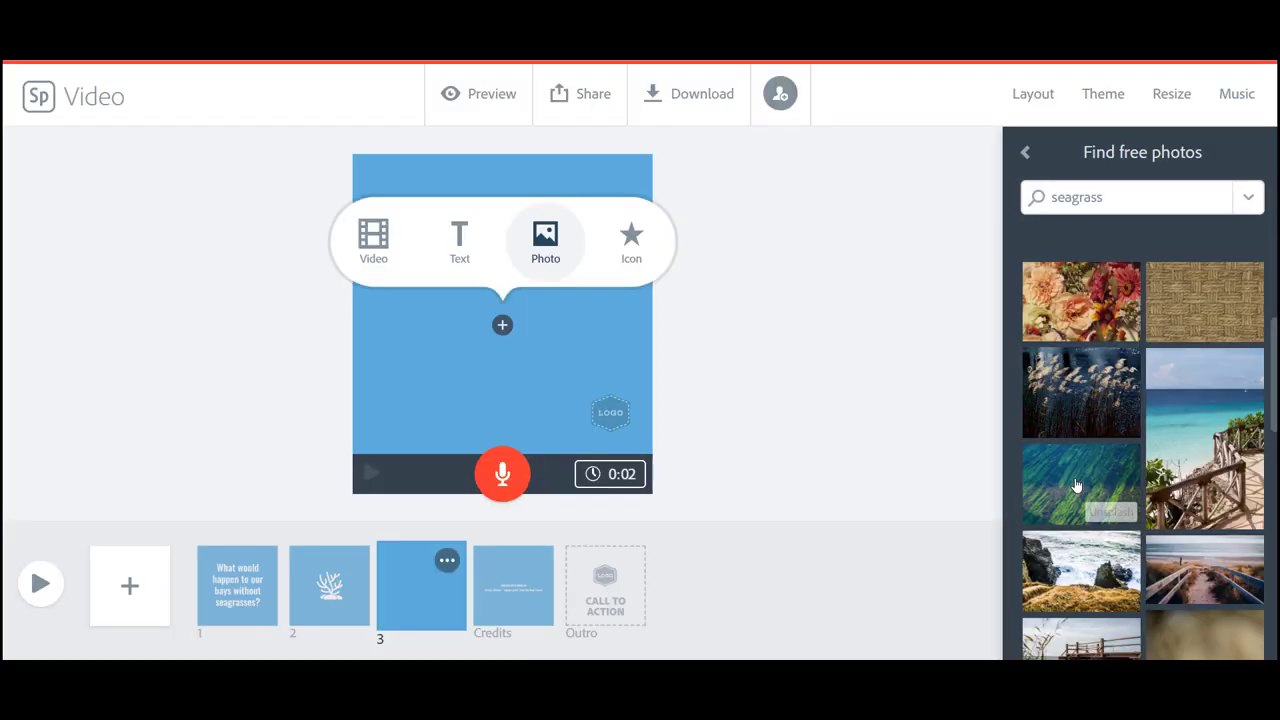
{"action": "left_click", "coordinate": [1077, 486]}
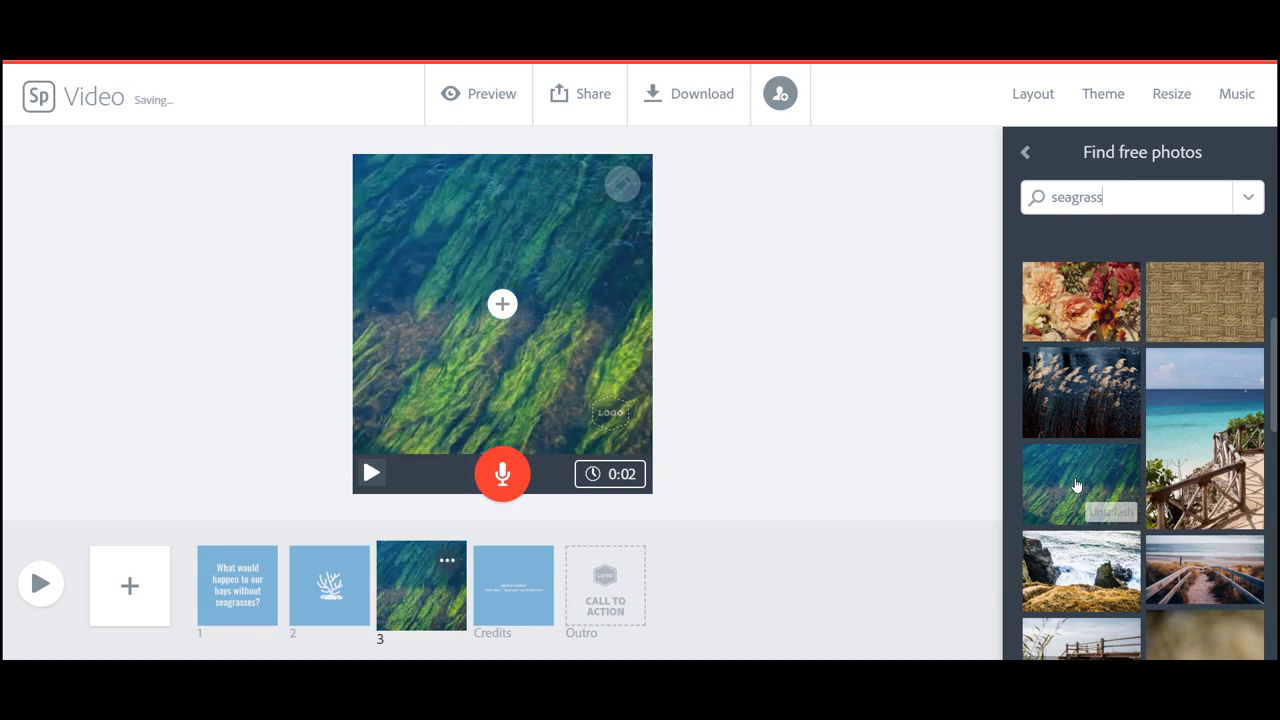
Insert a new blank slide 4 directly after the seagrass photo slide.
{"action": "left_click", "coordinate": [521, 589]}
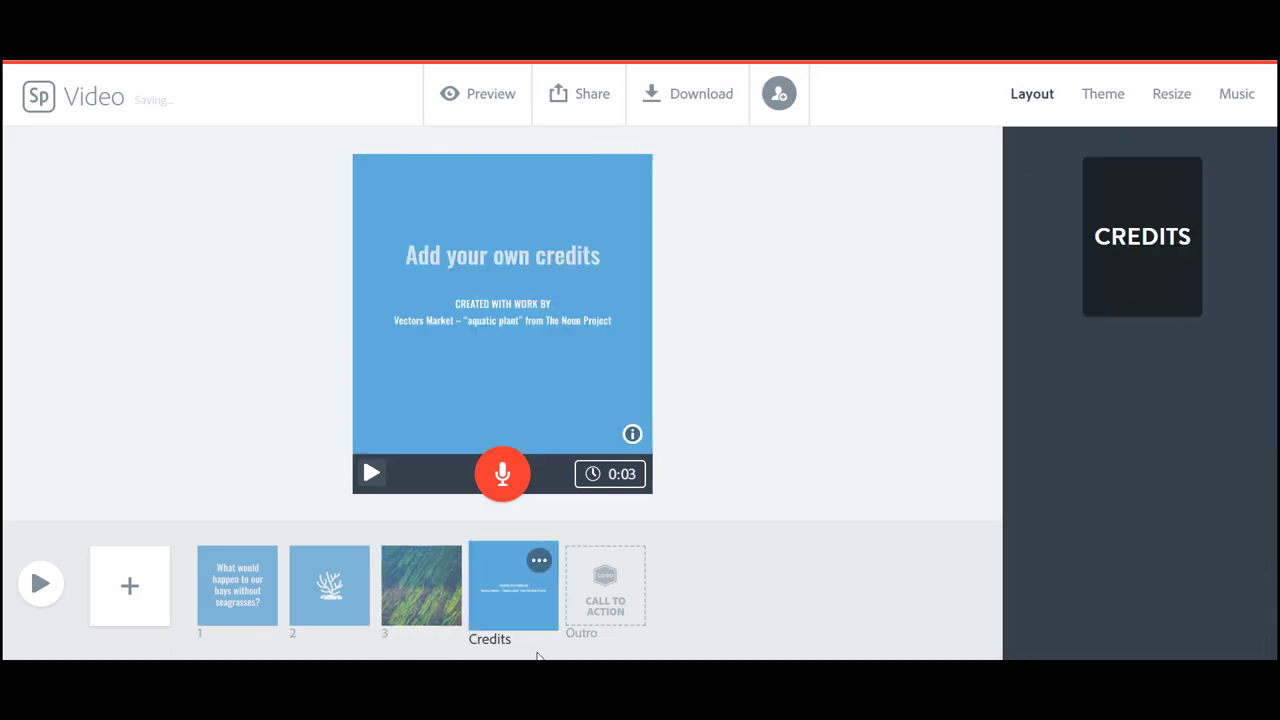
{"action": "left_click", "coordinate": [421, 588]}
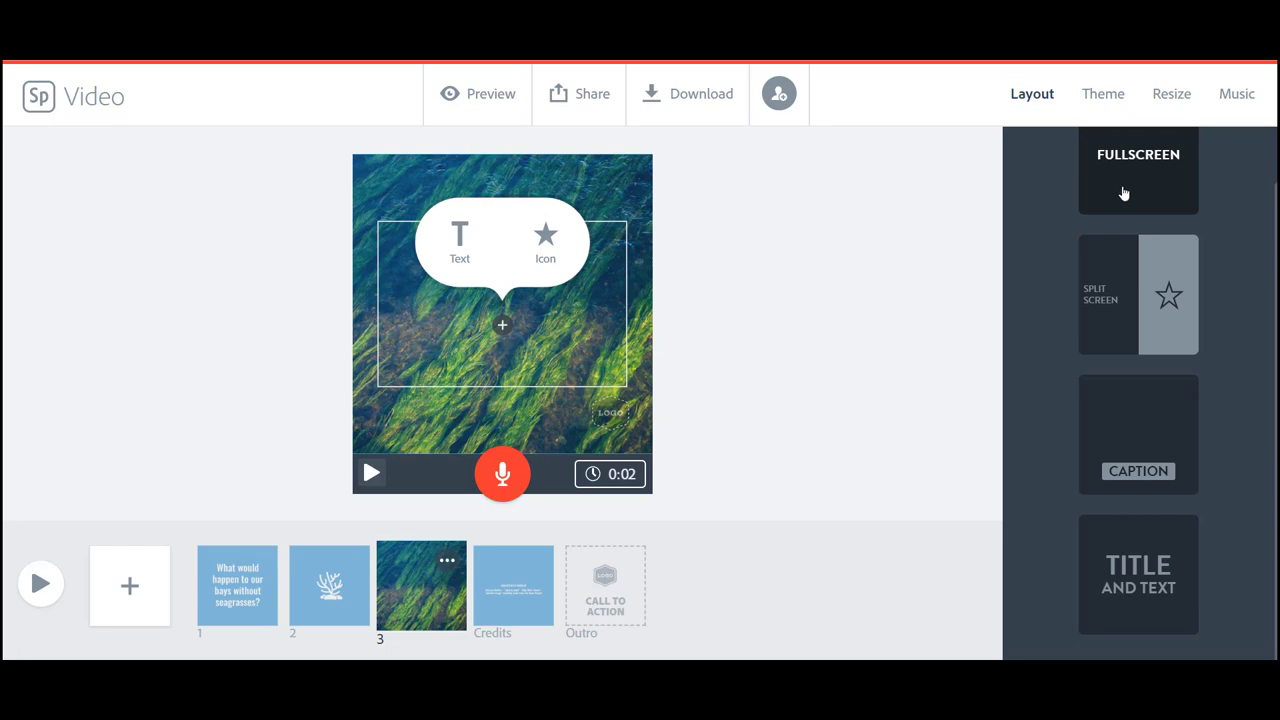
{"action": "left_click", "coordinate": [470, 585]}
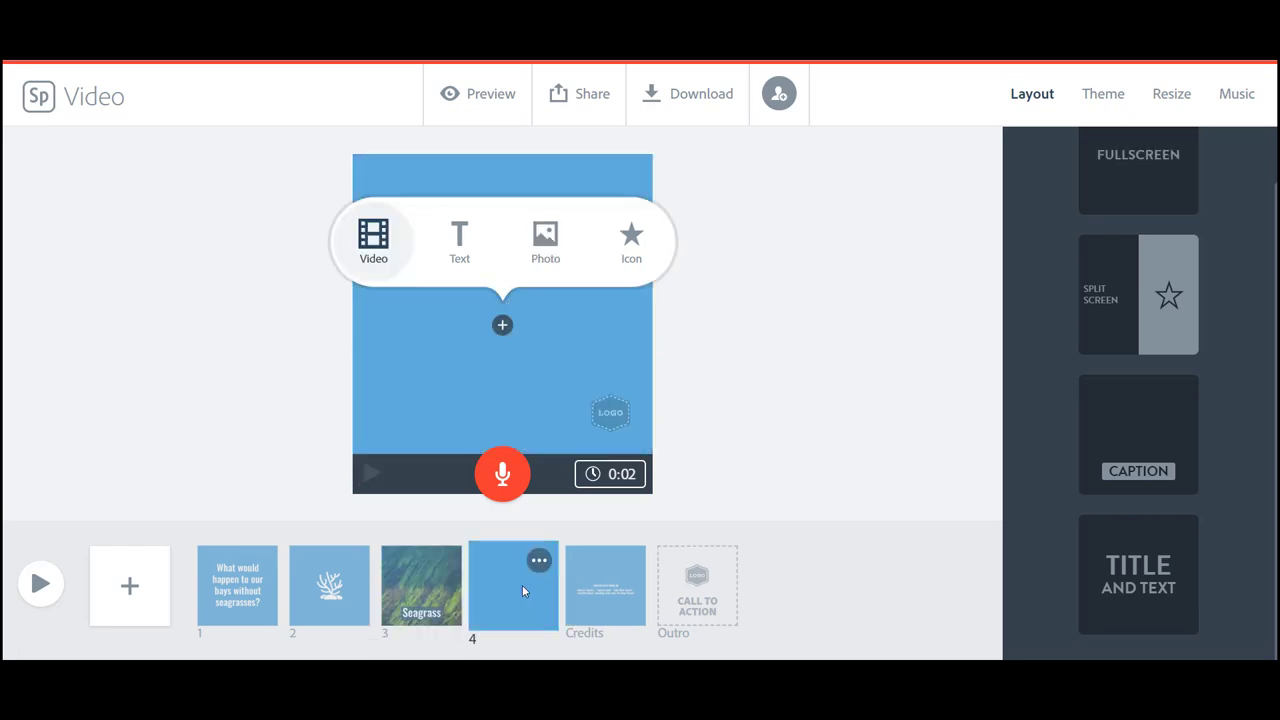
Load an underwater clip from Google Drive File Stream > My Drive and trim its start.
{"action": "left_click", "coordinate": [374, 240]}
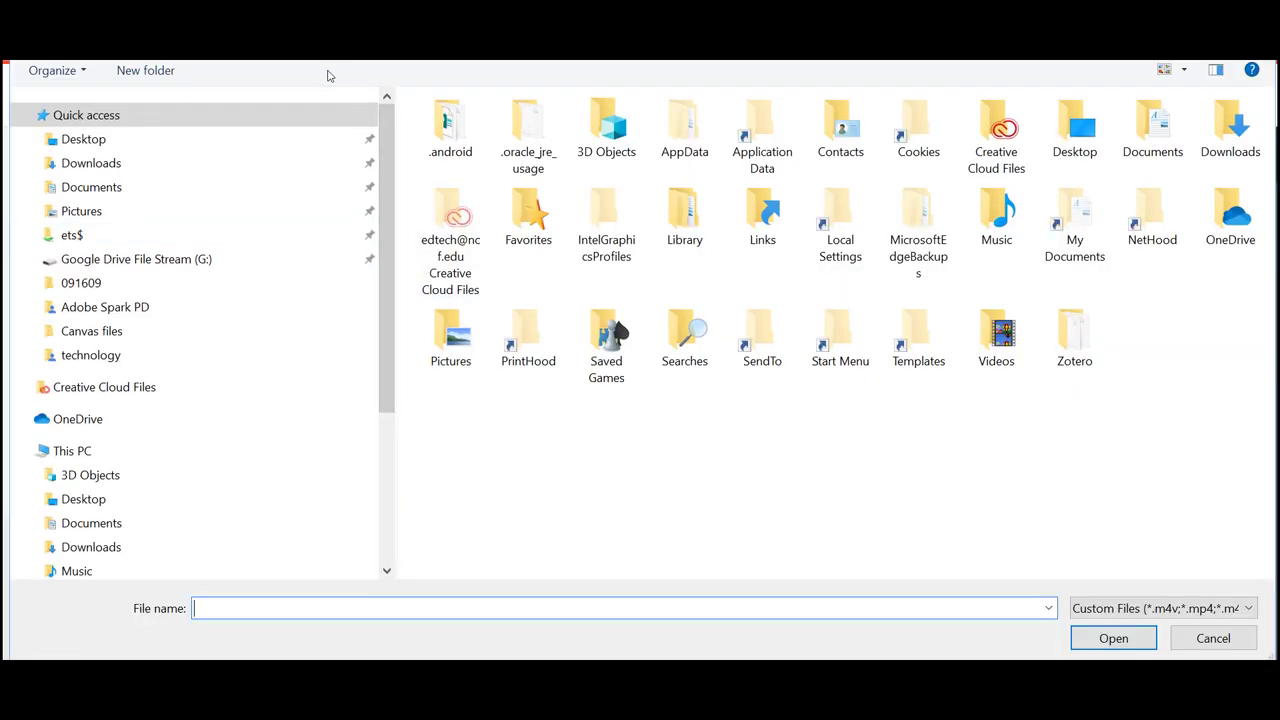
{"action": "mouse_move", "coordinate": [391, 153]}
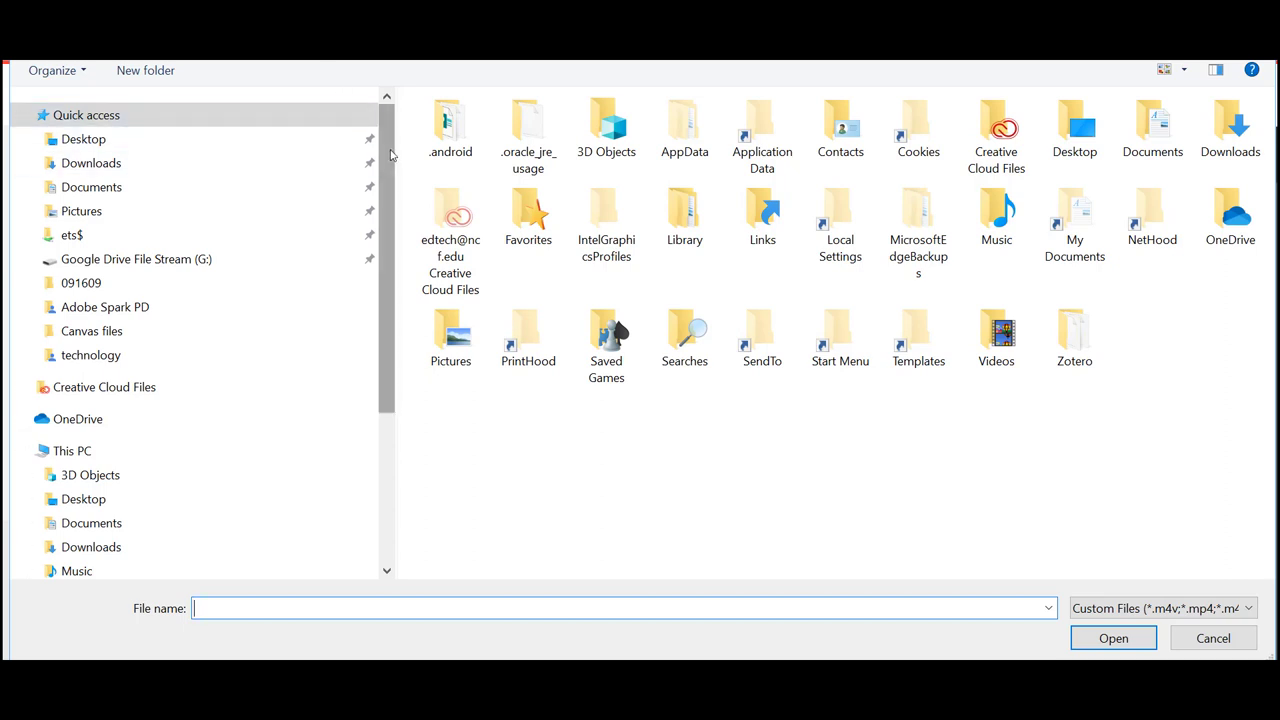
{"action": "left_click", "coordinate": [203, 259]}
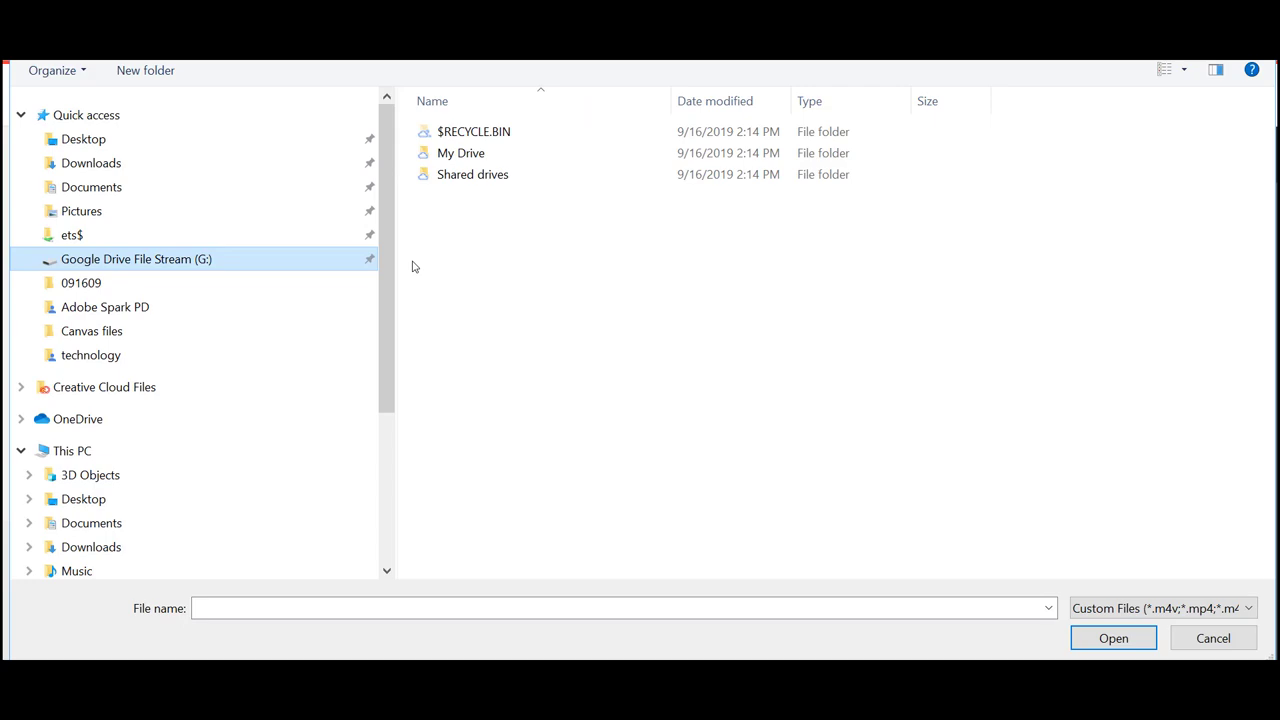
{"action": "double_click", "coordinate": [460, 158]}
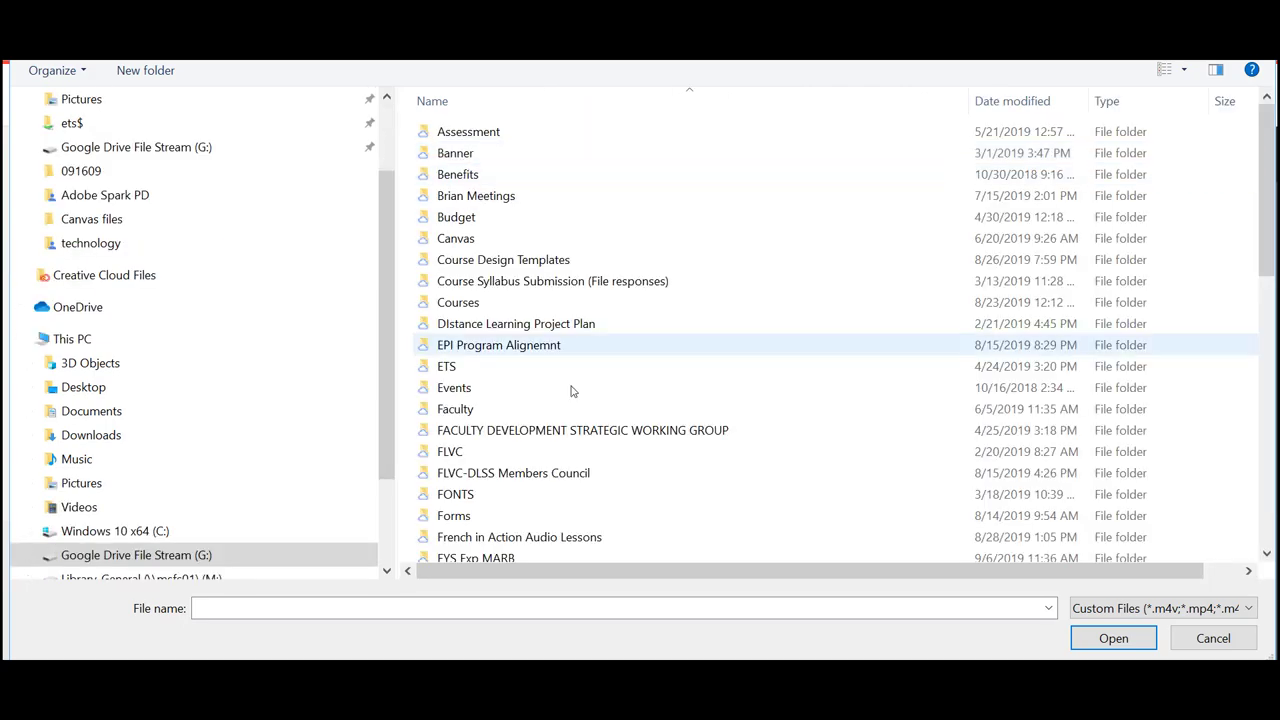
{"action": "scroll", "coordinate": [575, 400], "scroll_direction": "down", "scroll_amount": 6}
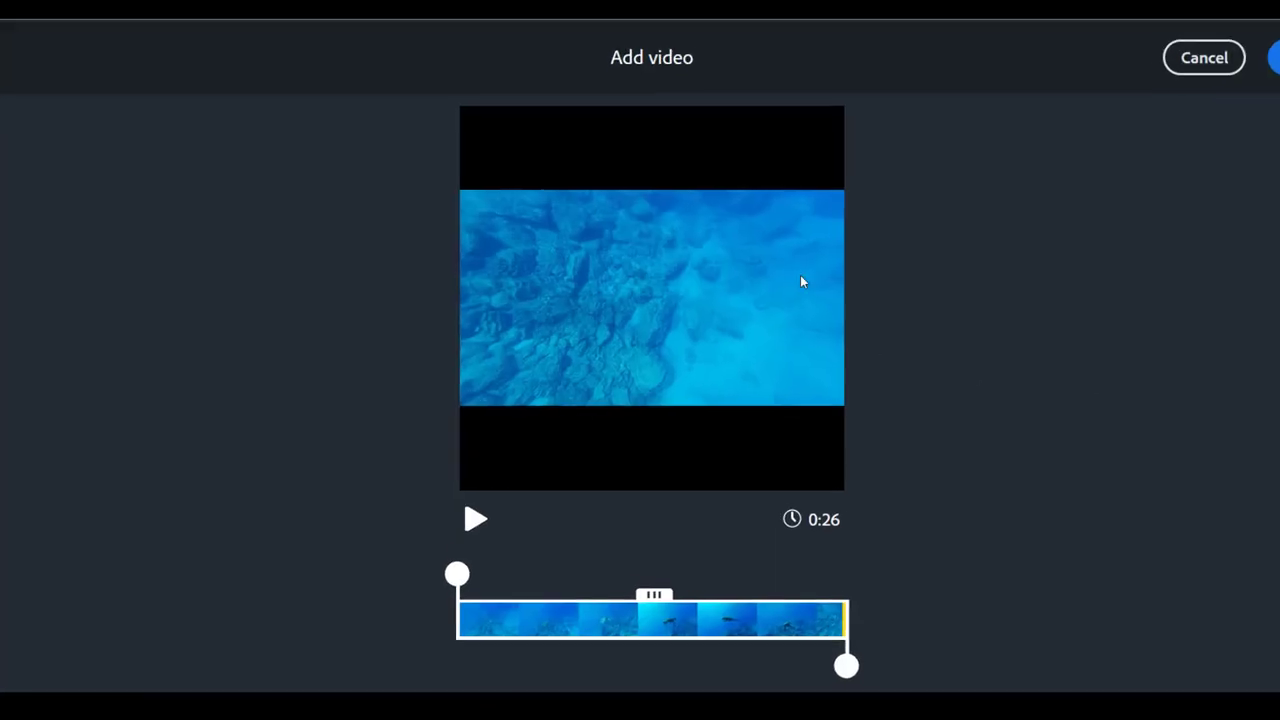
{"action": "mouse_move", "coordinate": [452, 583]}
{"action": "left_mouse_down"}
{"action": "mouse_move", "coordinate": [507, 582]}
{"action": "mouse_move", "coordinate": [442, 583]}
{"action": "left_mouse_up"}
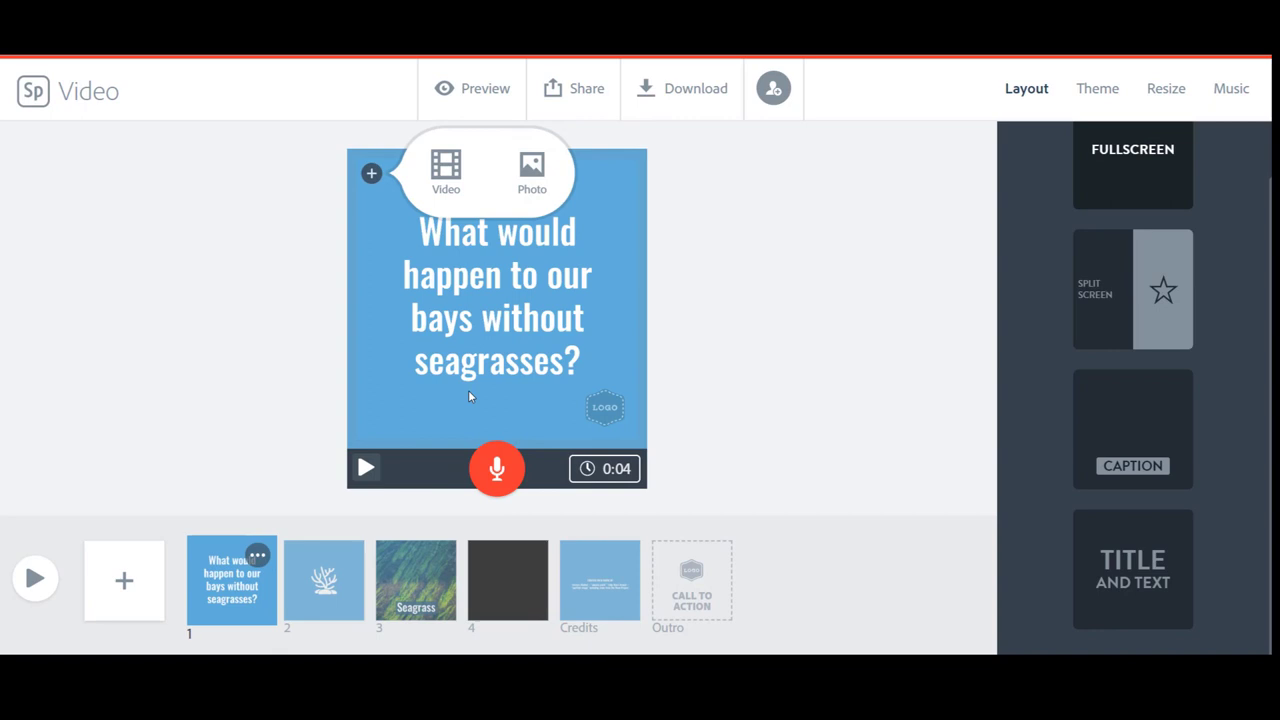
Record a voiceover on slide 1, then apply the Sage theme with its pale blue palette.
{"action": "left_click_drag", "start_coordinate": [497, 477], "coordinate": [497, 477]}
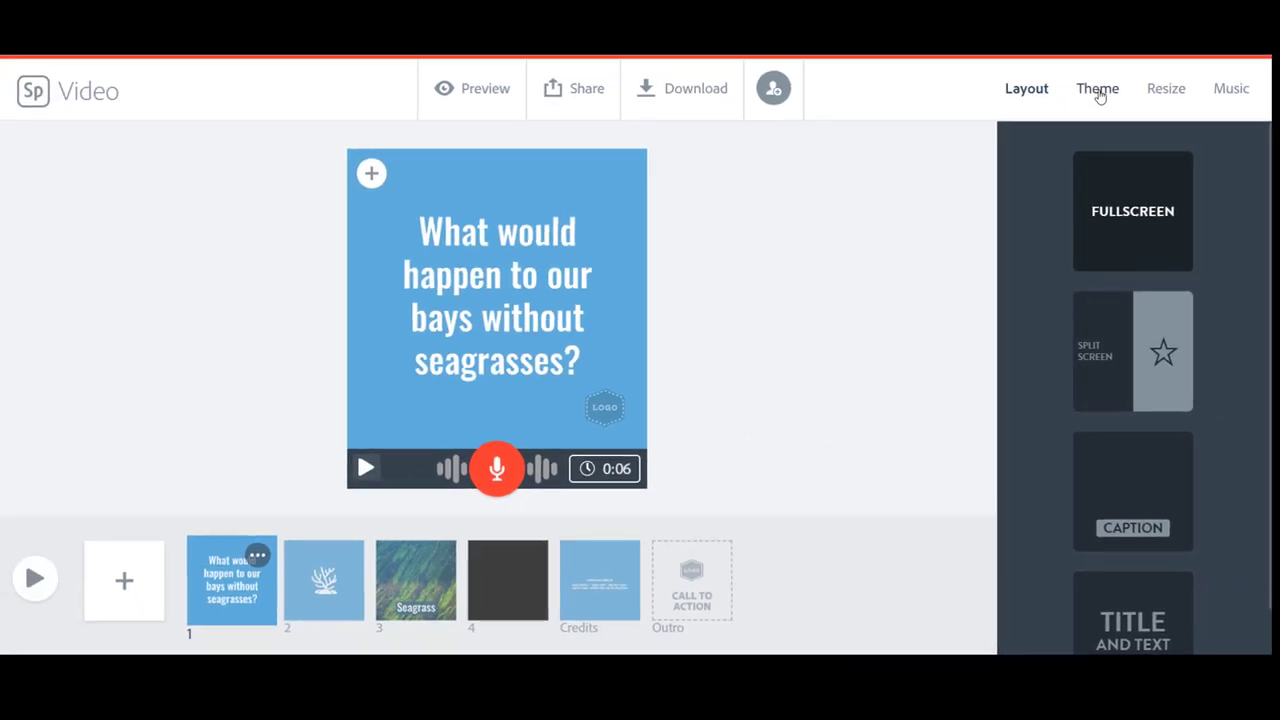
{"action": "left_click", "coordinate": [1097, 89]}
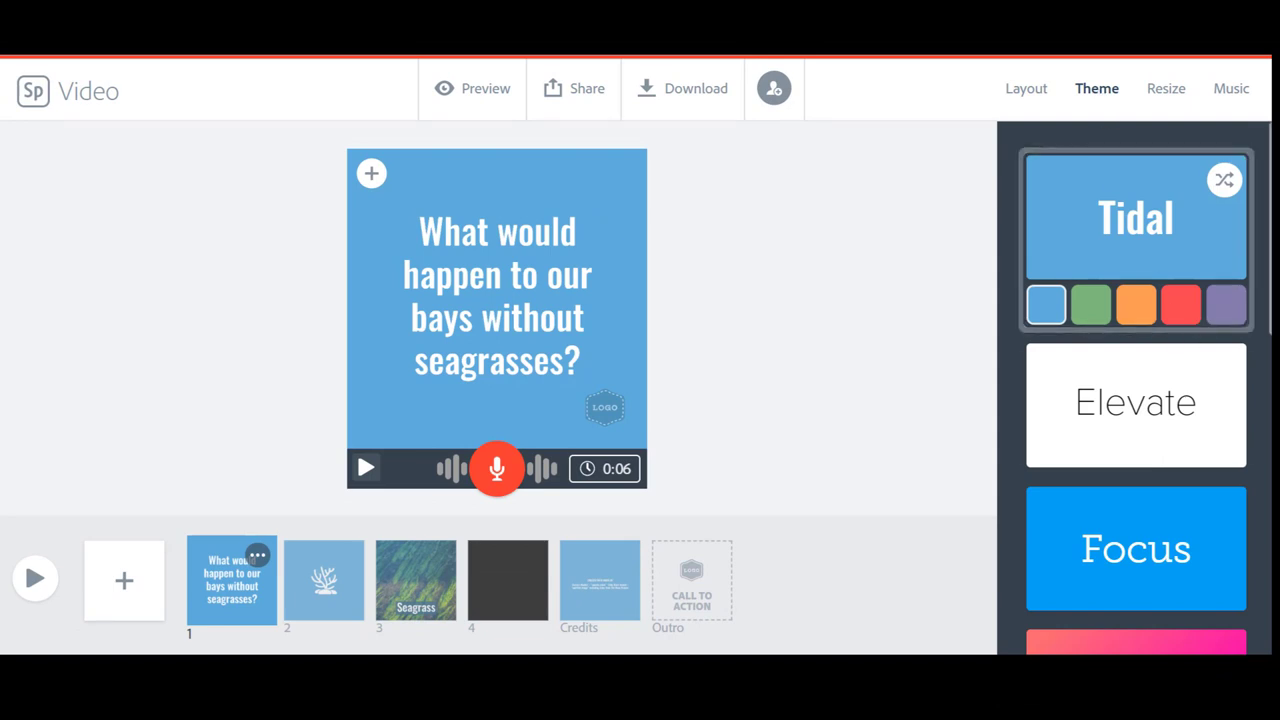
{"action": "scroll", "coordinate": [1238, 275], "scroll_direction": "down", "scroll_amount": 1}
{"action": "scroll", "coordinate": [1249, 268], "scroll_direction": "down", "scroll_amount": 2}
{"action": "scroll", "coordinate": [1250, 400], "scroll_direction": "down", "scroll_amount": 4}
{"action": "scroll", "coordinate": [1251, 417], "scroll_direction": "down", "scroll_amount": 3}
{"action": "scroll", "coordinate": [1180, 430], "scroll_direction": "down", "scroll_amount": 3}
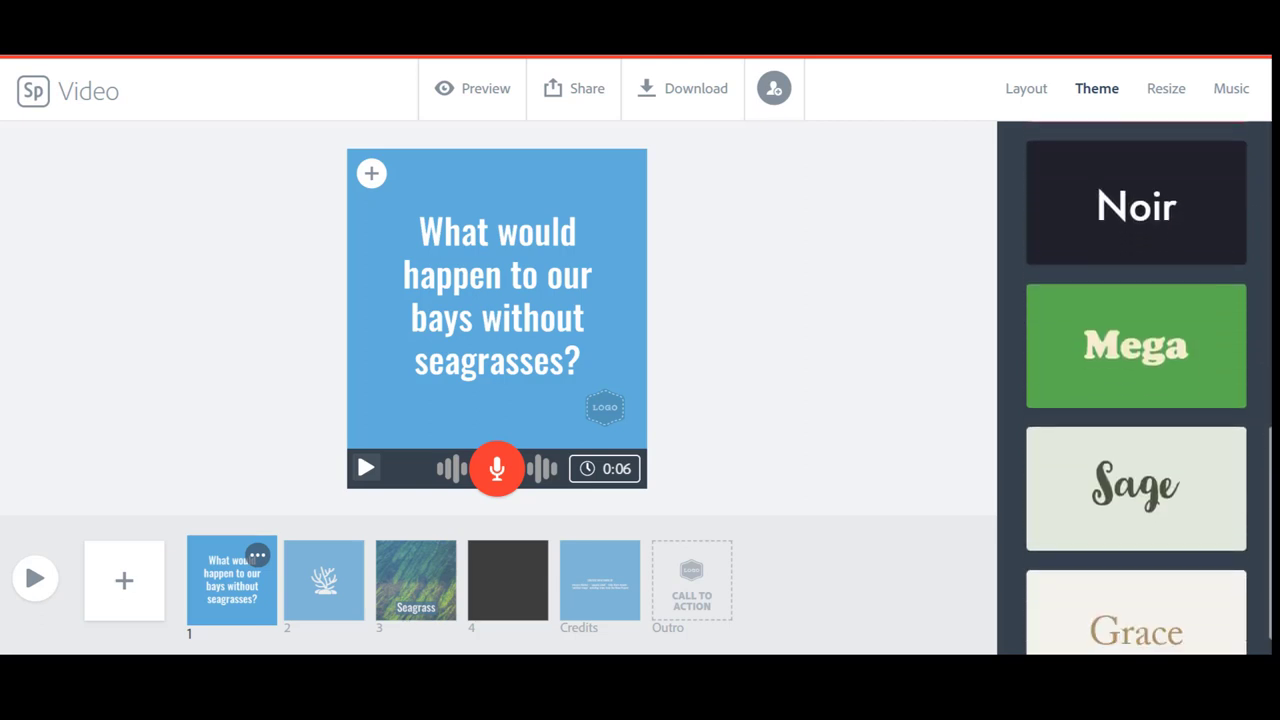
{"action": "scroll", "coordinate": [1180, 430], "scroll_direction": "down", "scroll_amount": 2}
{"action": "left_click", "coordinate": [1158, 425]}
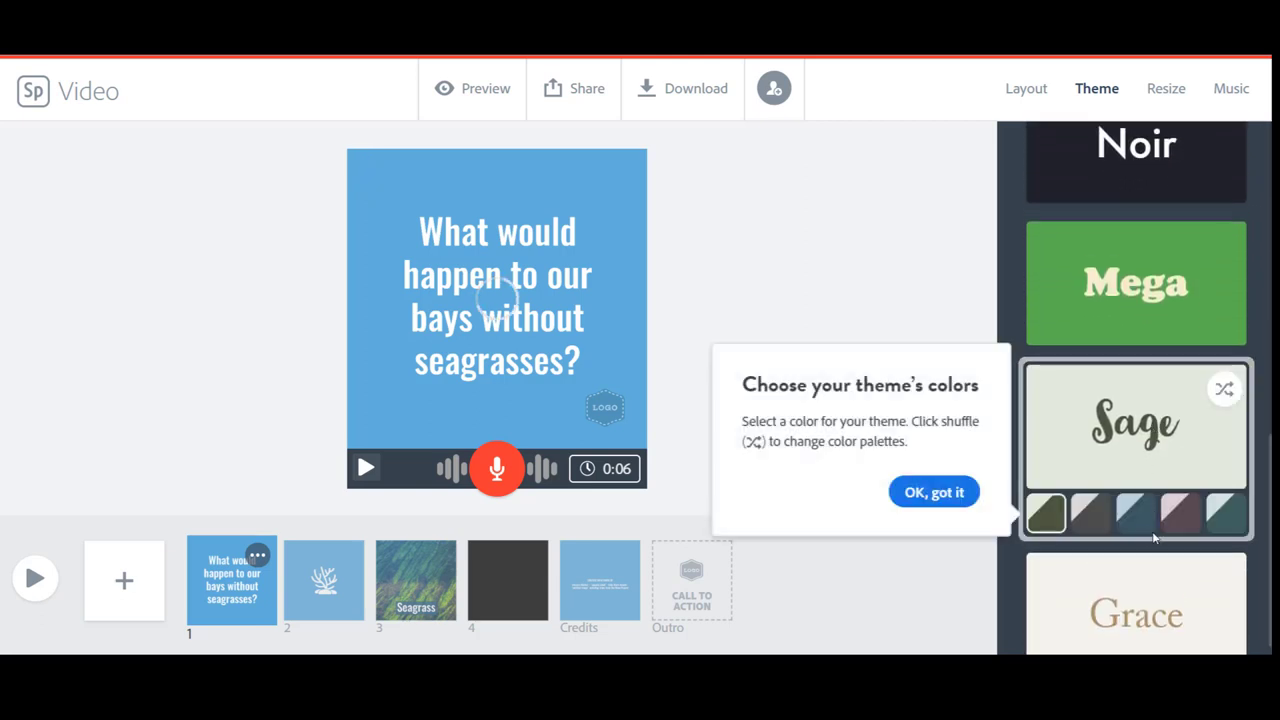
{"action": "left_click", "coordinate": [972, 498]}
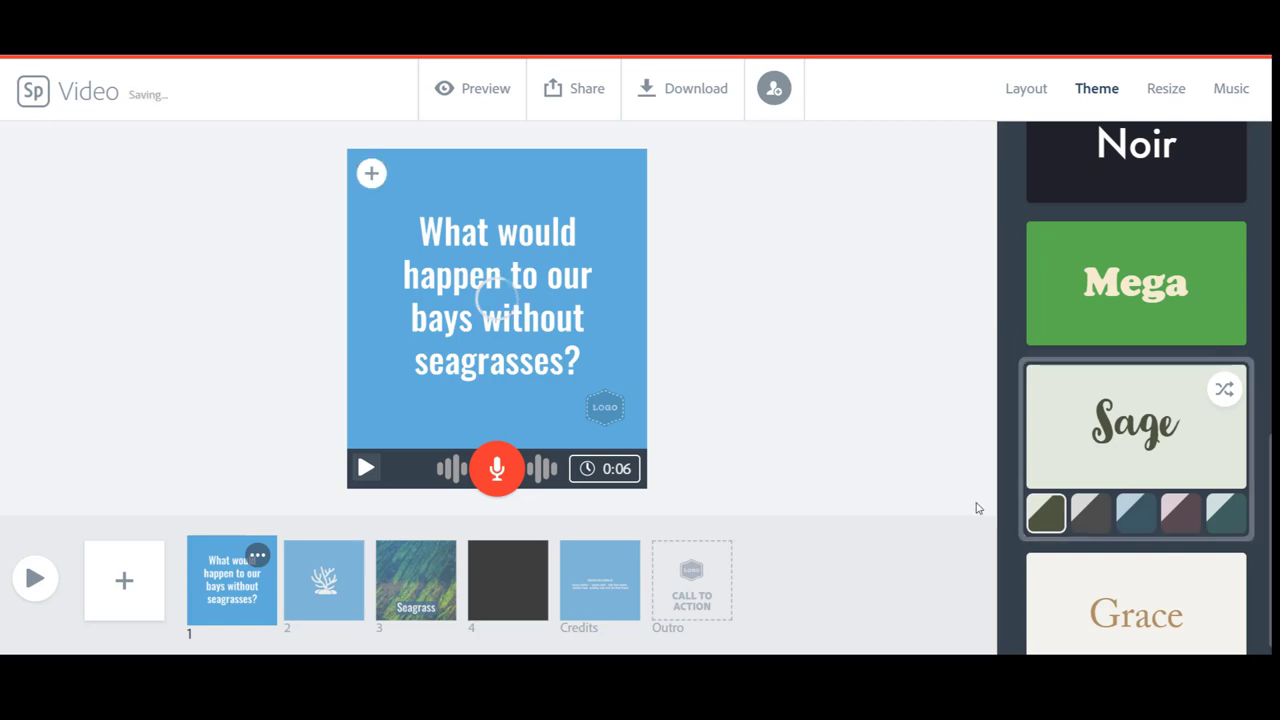
{"action": "left_click", "coordinate": [1138, 514]}
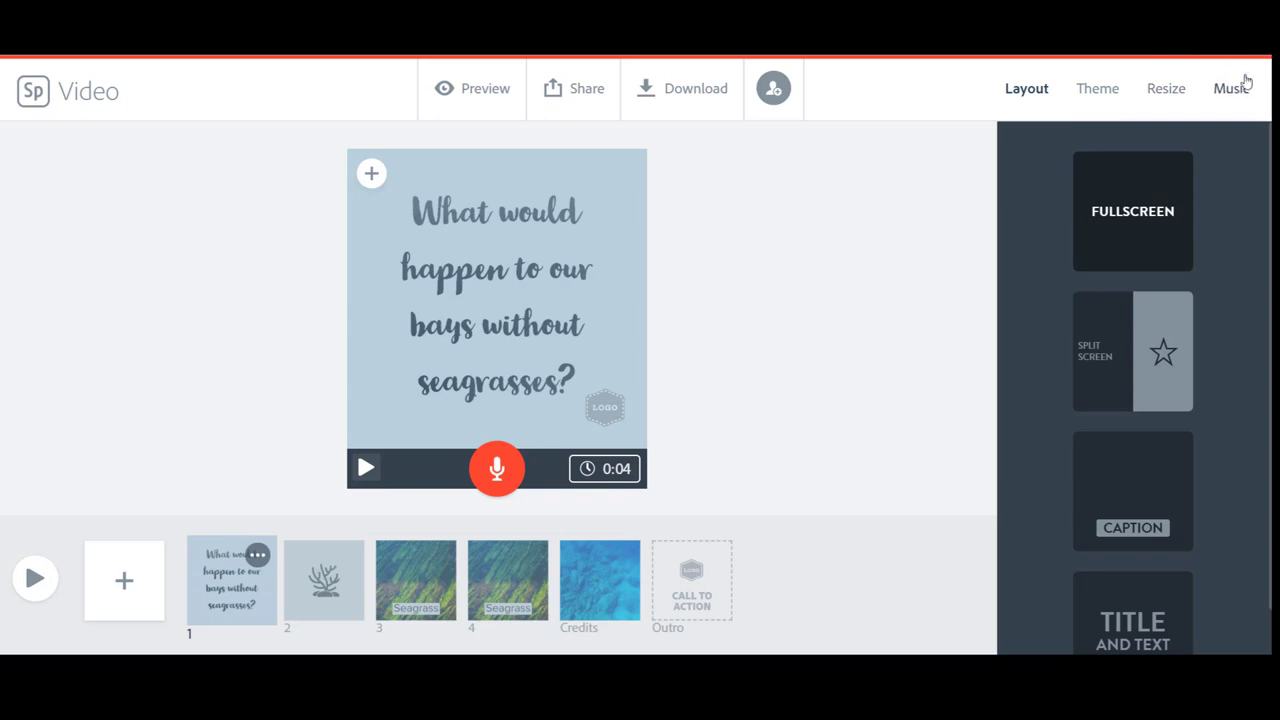
Set 'Distant Telegram' from the Thoughtful section as background music, volume slightly lowered.
{"action": "left_click", "coordinate": [1238, 92]}
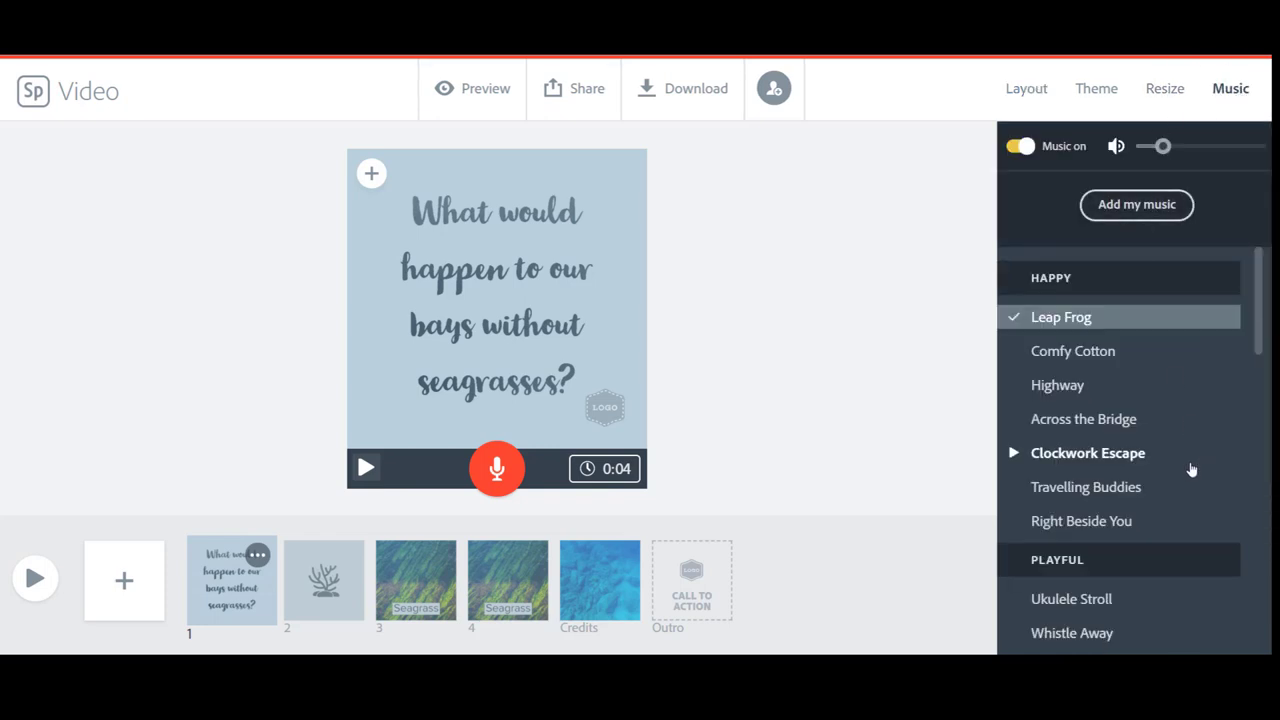
{"action": "scroll", "coordinate": [1188, 468], "scroll_direction": "down", "scroll_amount": 3}
{"action": "scroll", "coordinate": [1185, 466], "scroll_direction": "down", "scroll_amount": 2}
{"action": "scroll", "coordinate": [1180, 465], "scroll_direction": "down", "scroll_amount": 2}
{"action": "scroll", "coordinate": [1178, 466], "scroll_direction": "down", "scroll_amount": 1}
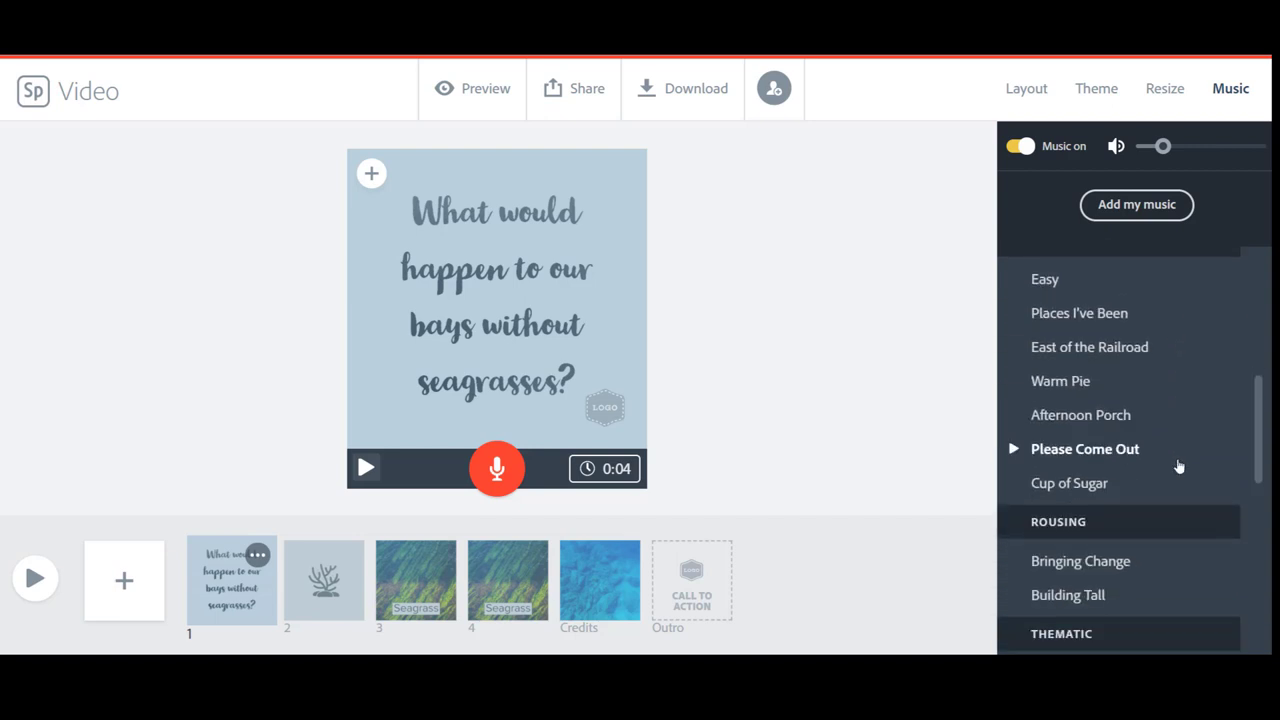
{"action": "scroll", "coordinate": [1160, 490], "scroll_direction": "down", "scroll_amount": 2}
{"action": "scroll", "coordinate": [1136, 532], "scroll_direction": "down", "scroll_amount": 4}
{"action": "mouse_move", "coordinate": [1084, 555]}
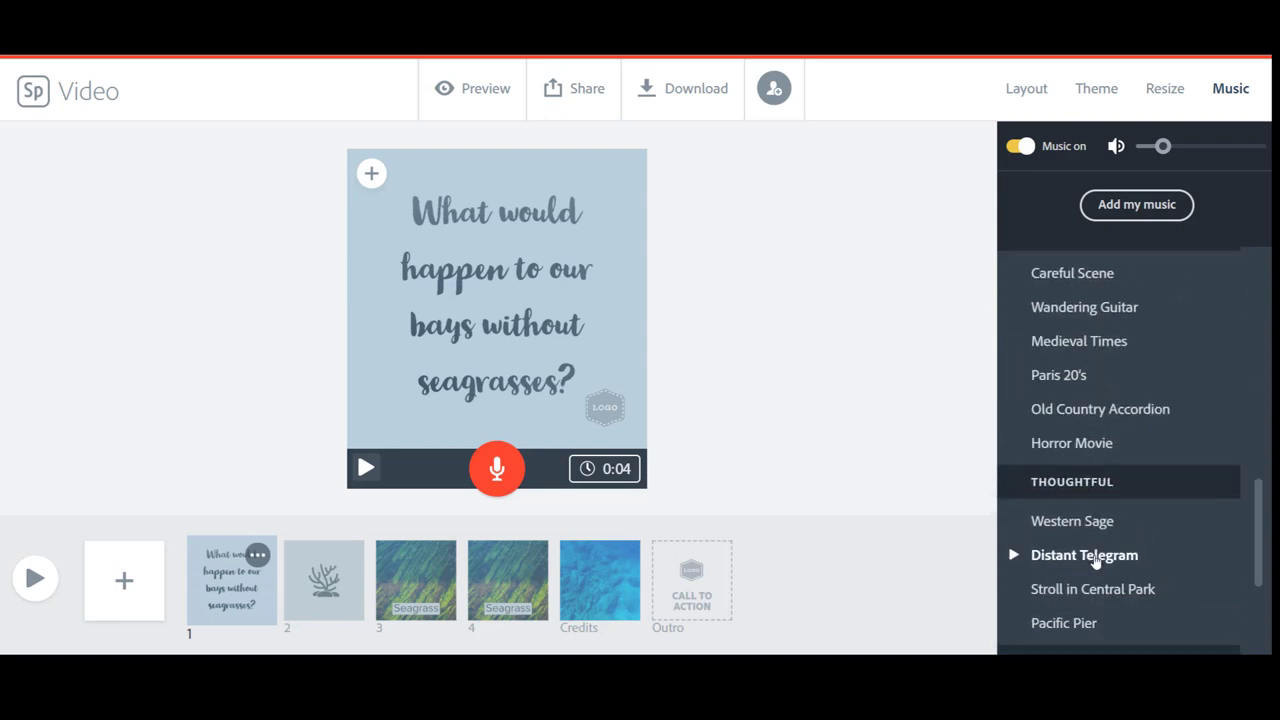
{"action": "left_click", "coordinate": [1114, 563]}
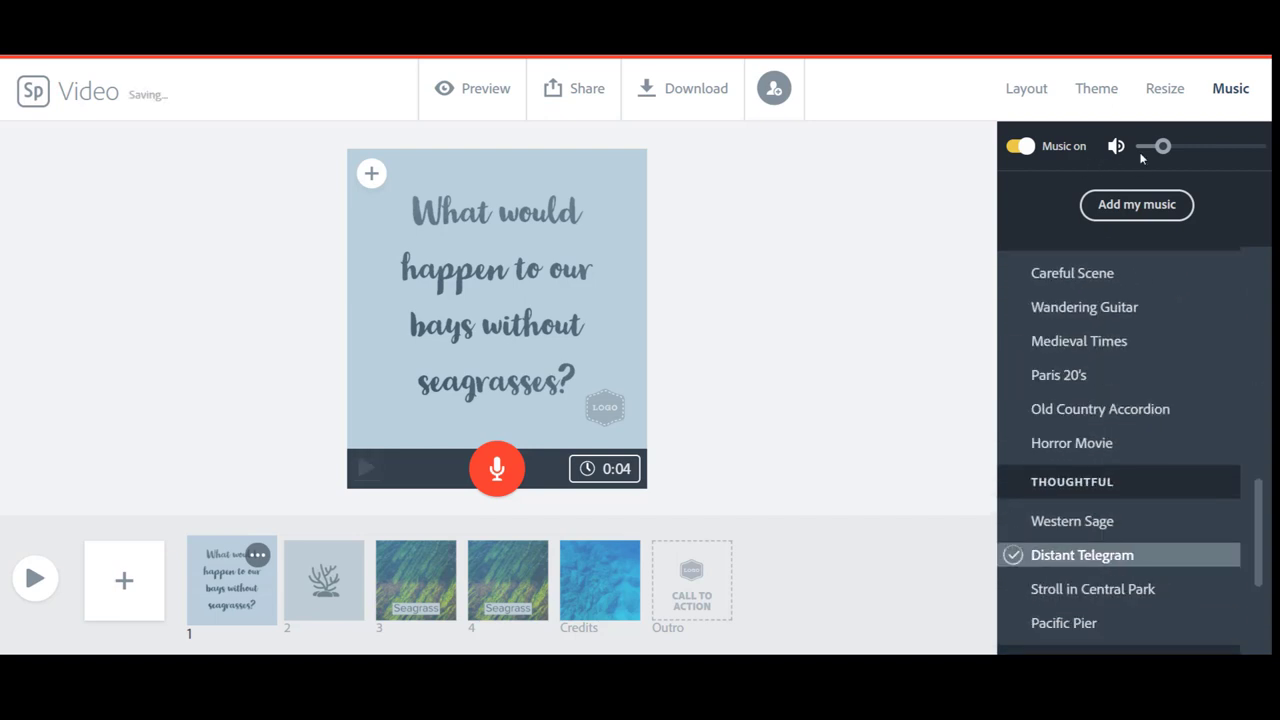
{"action": "left_click_drag", "start_coordinate": [1160, 148], "coordinate": [1155, 150]}
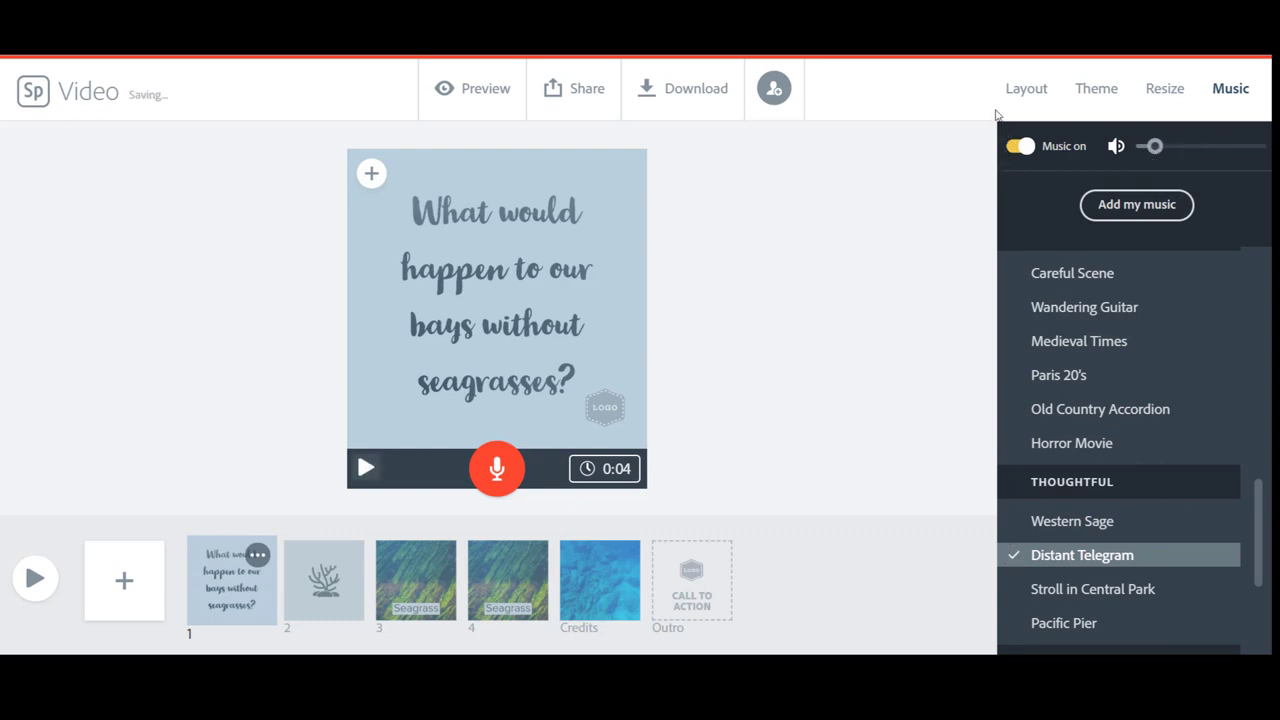
{"action": "left_click", "coordinate": [1016, 155]}
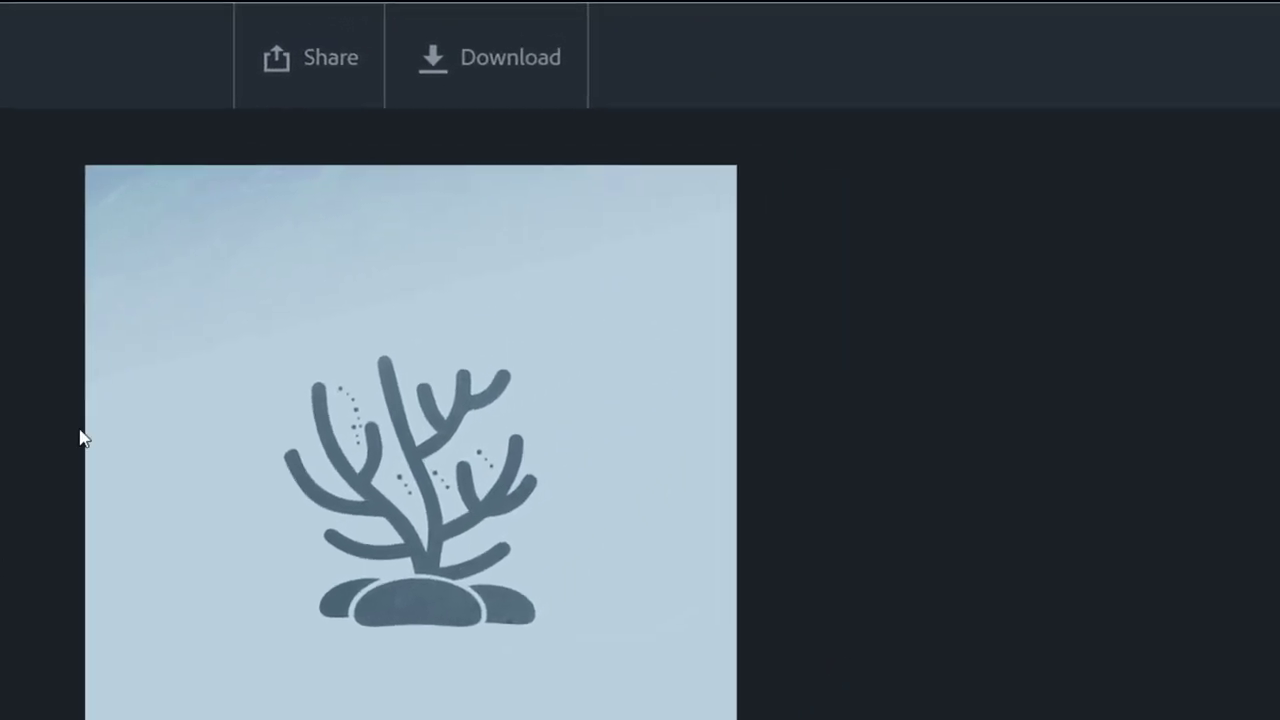
Bring up the Share options for the finished 39-second seagrass video.
{"action": "left_click", "coordinate": [330, 62]}
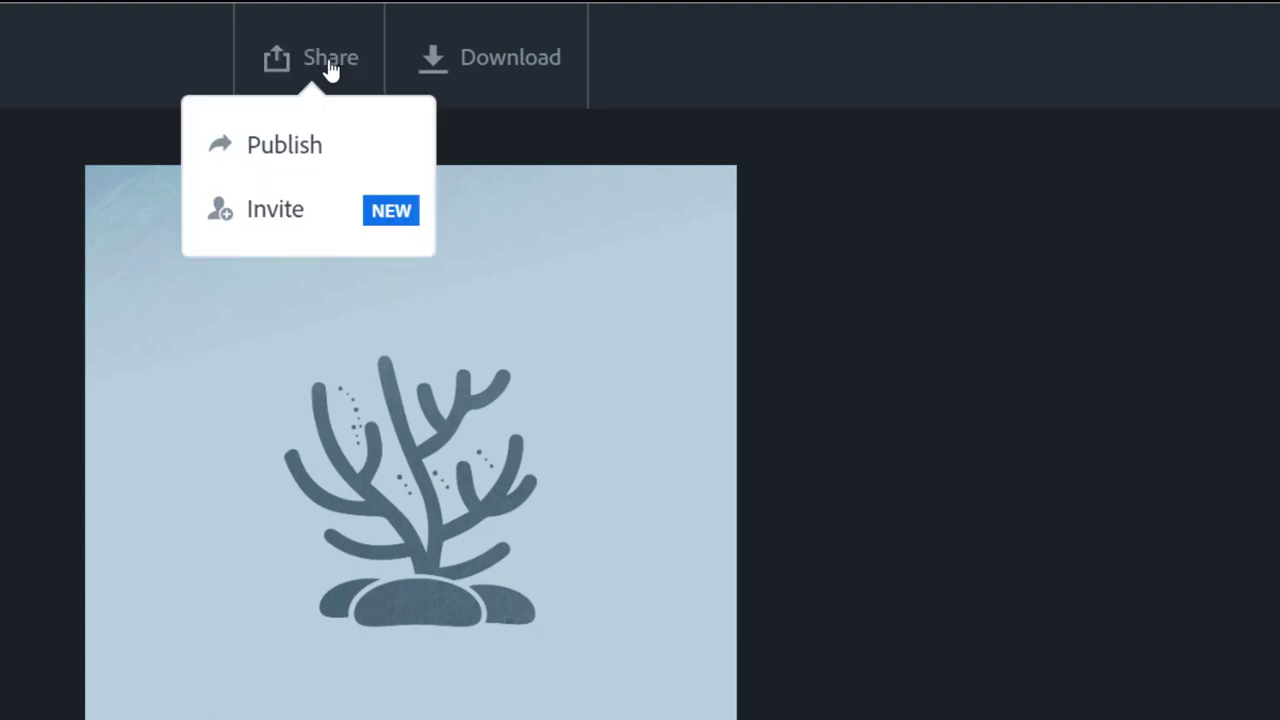